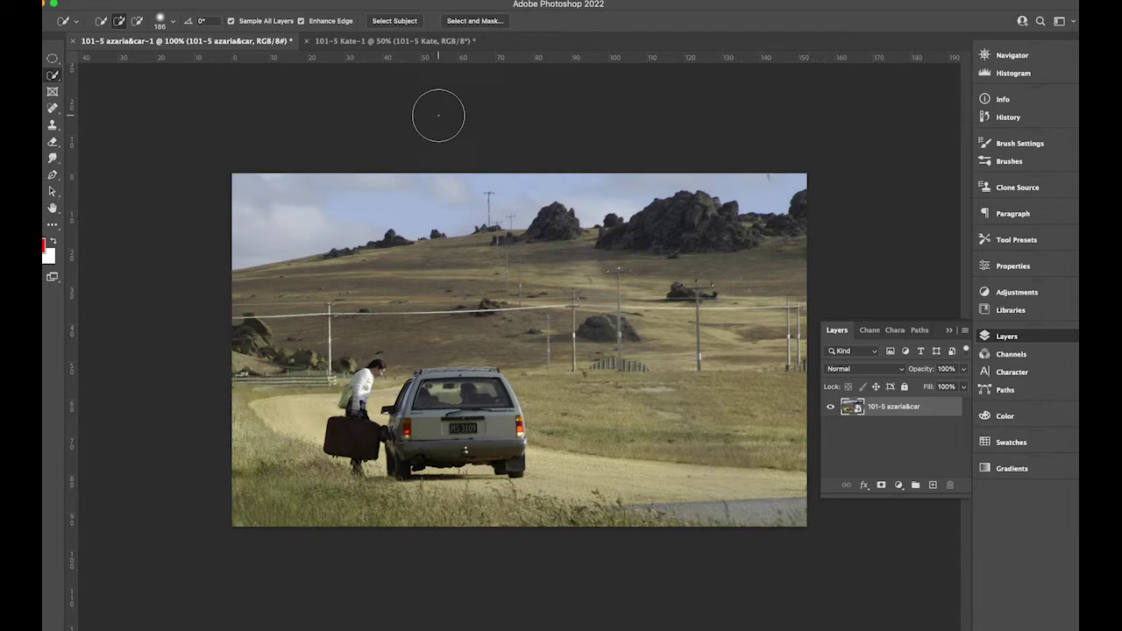
- Compare the portrait with the car landscape by switching between the two open documents
left_click(416, 42)
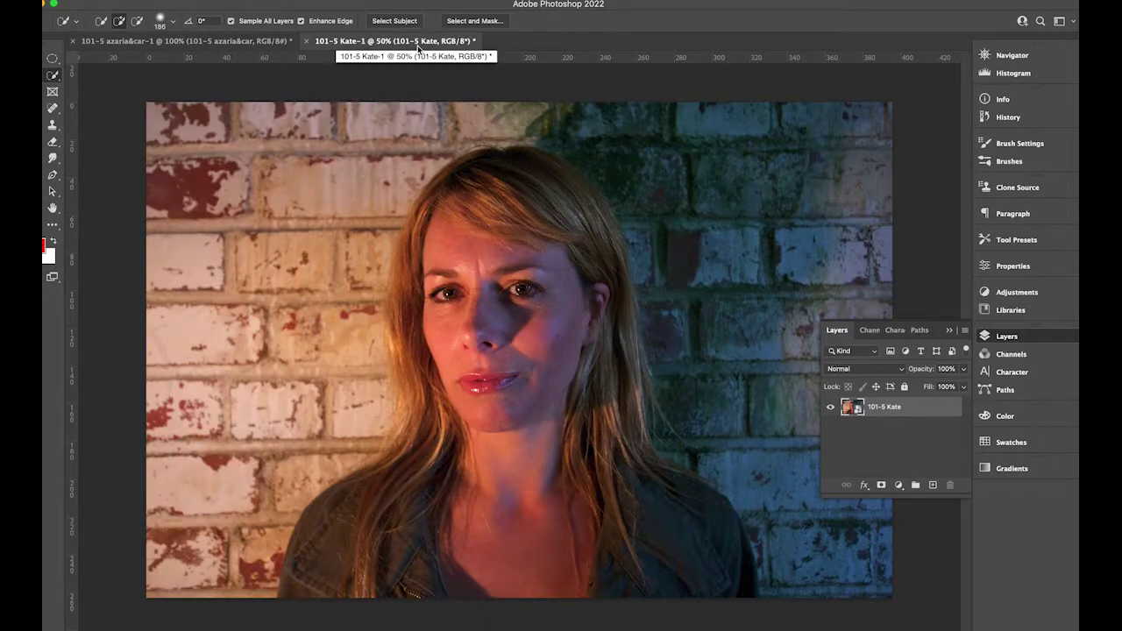
left_click(249, 44)
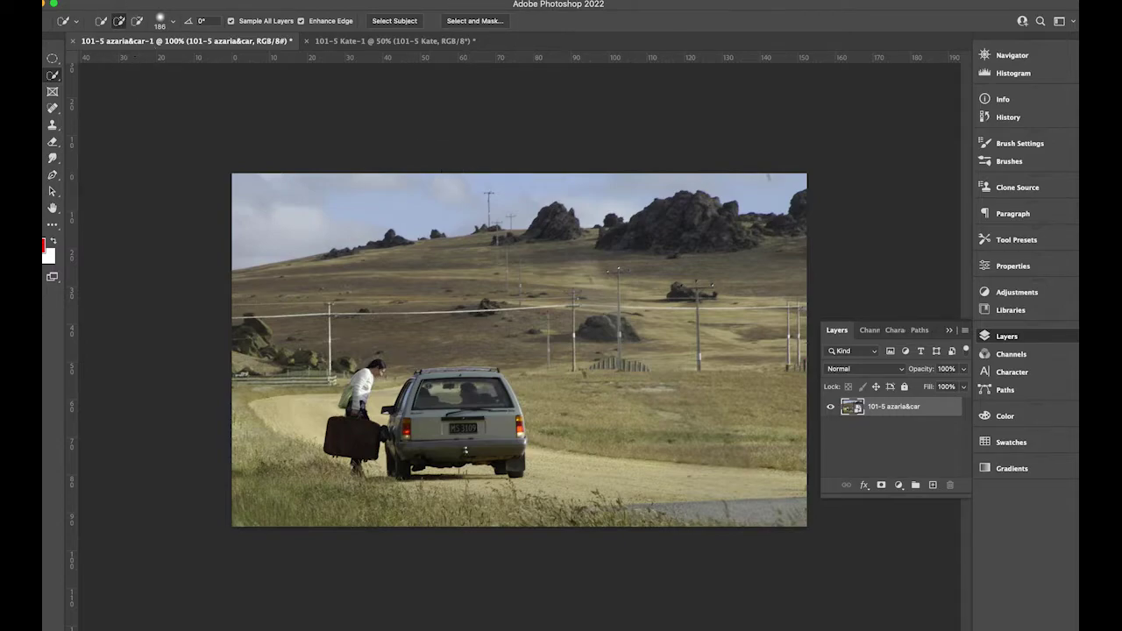
left_click(116, 0)
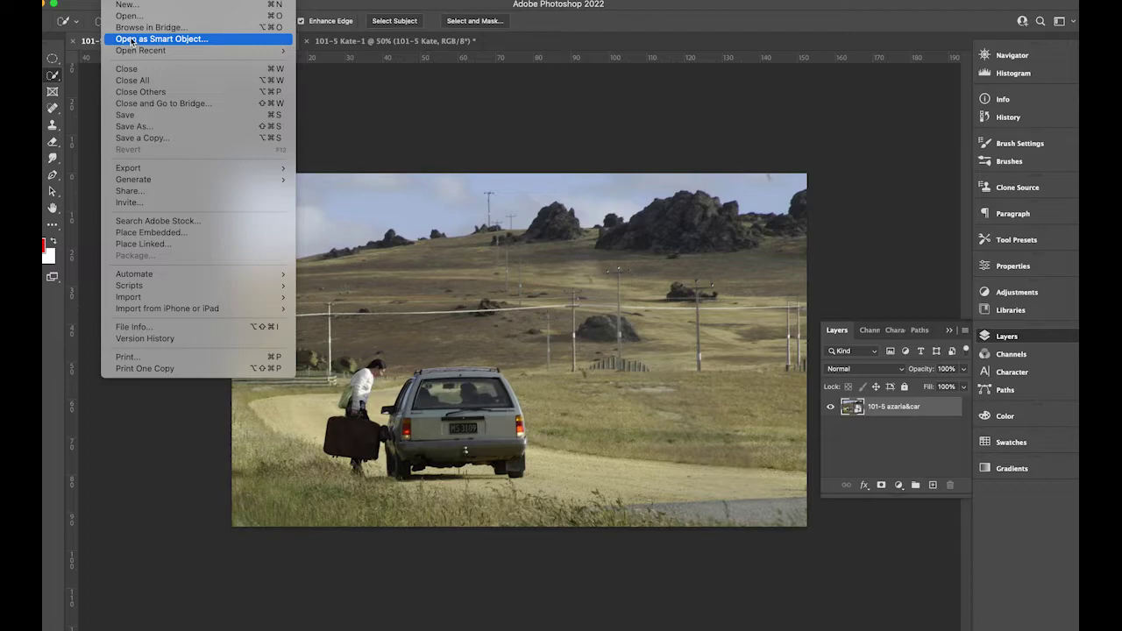
left_click(459, 92)
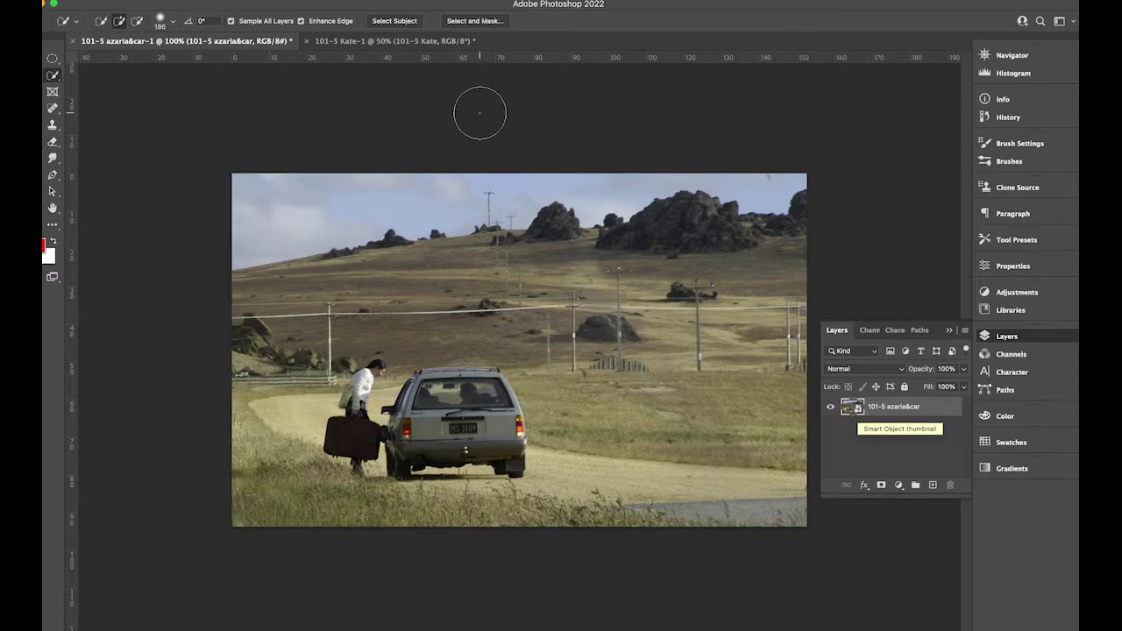
left_click(383, 41)
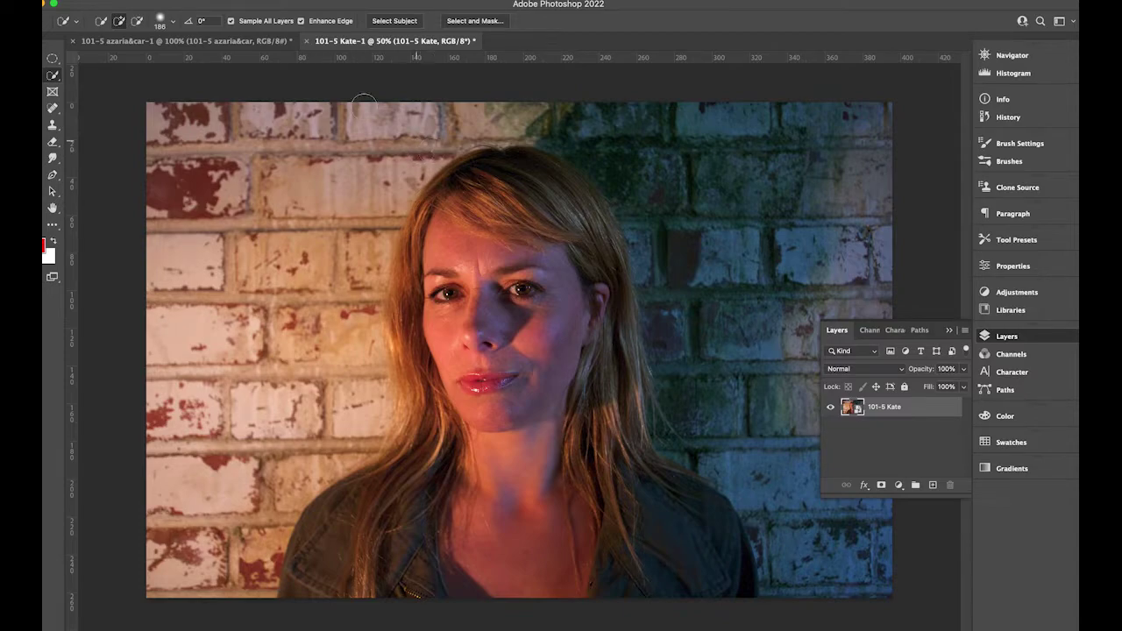
left_click(272, 42)
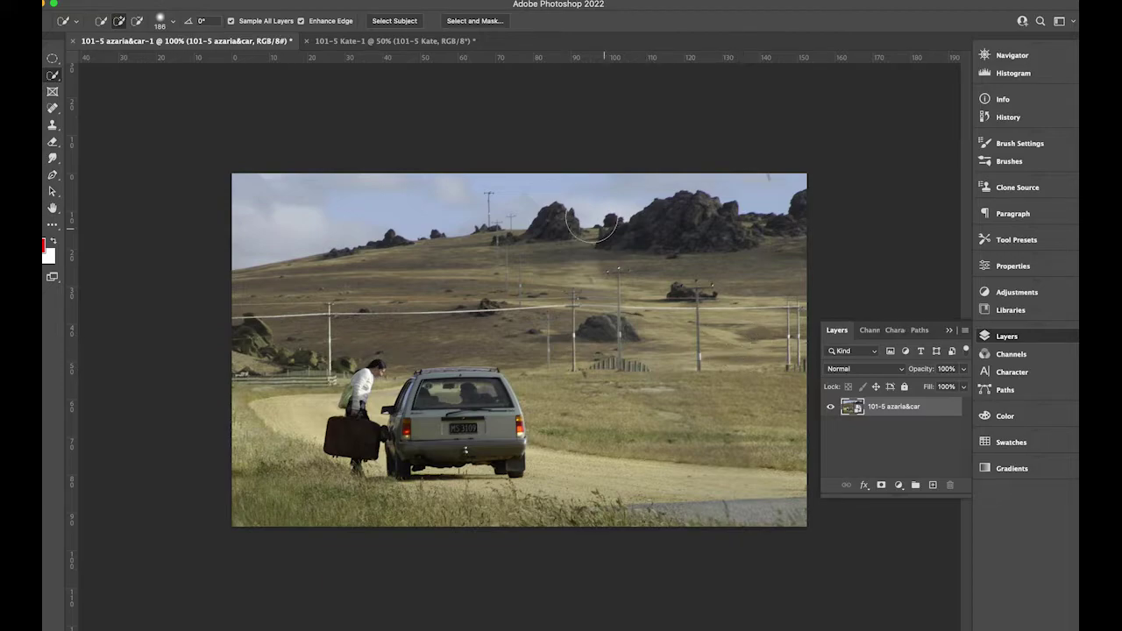
left_click(353, 41)
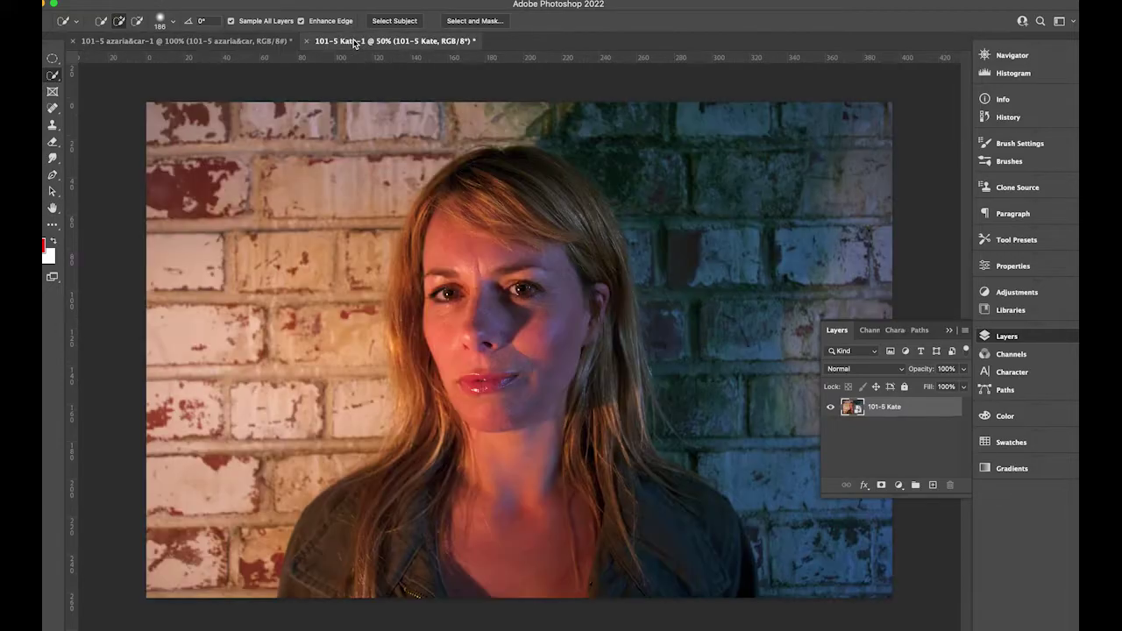
left_click(213, 44)
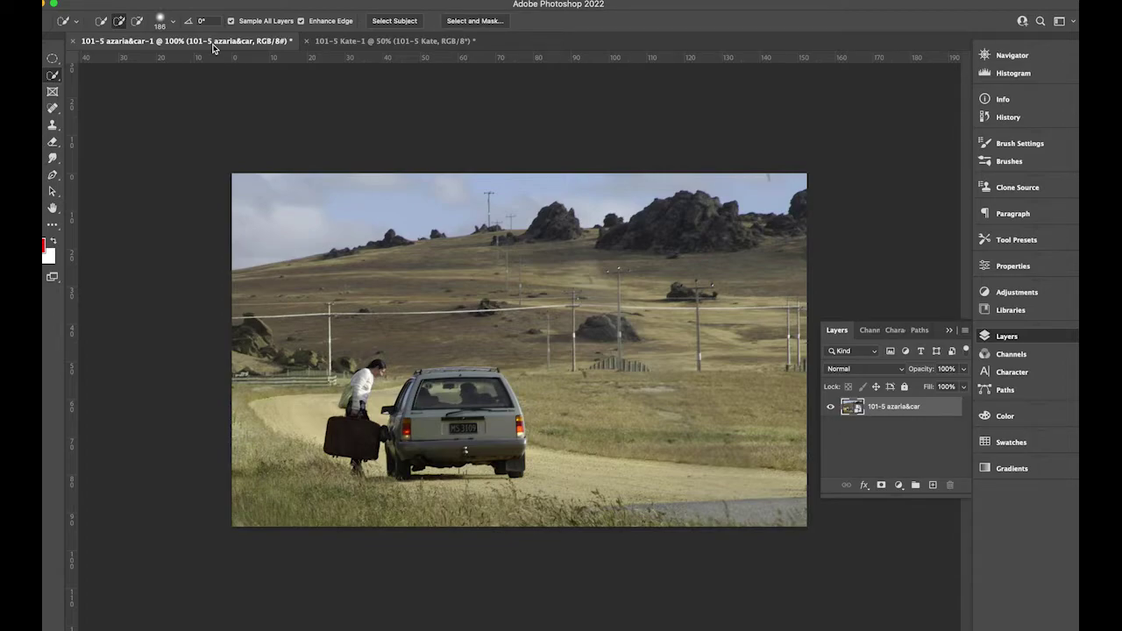
left_click(351, 41)
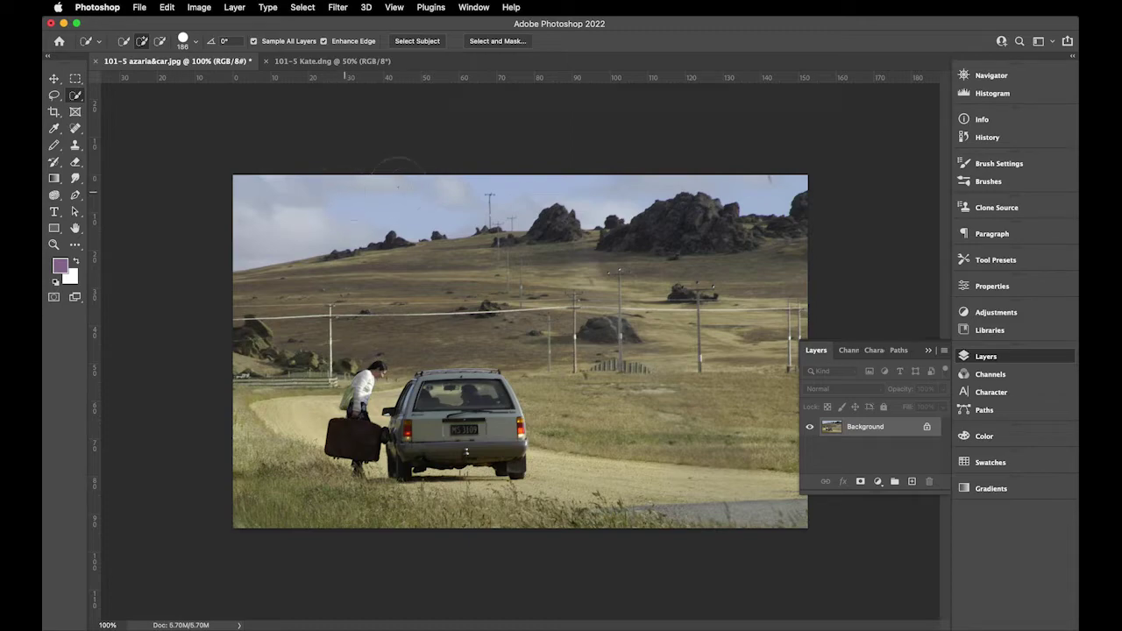
- Flip the portrait document's canvas horizontally
left_click(306, 63)
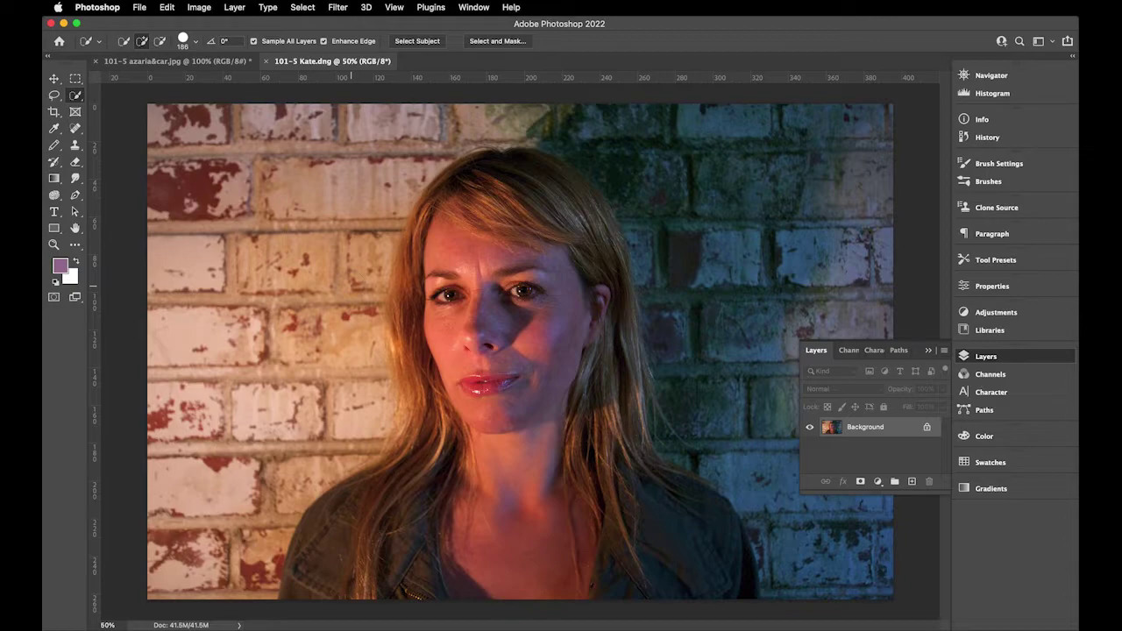
left_click(201, 8)
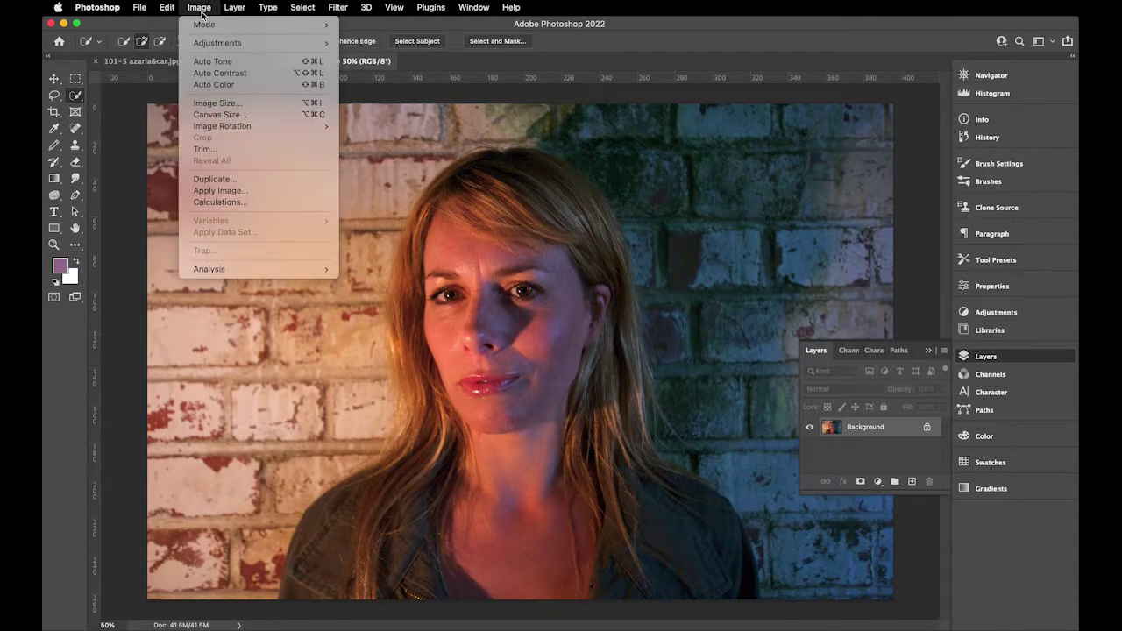
mouse_move(229, 130)
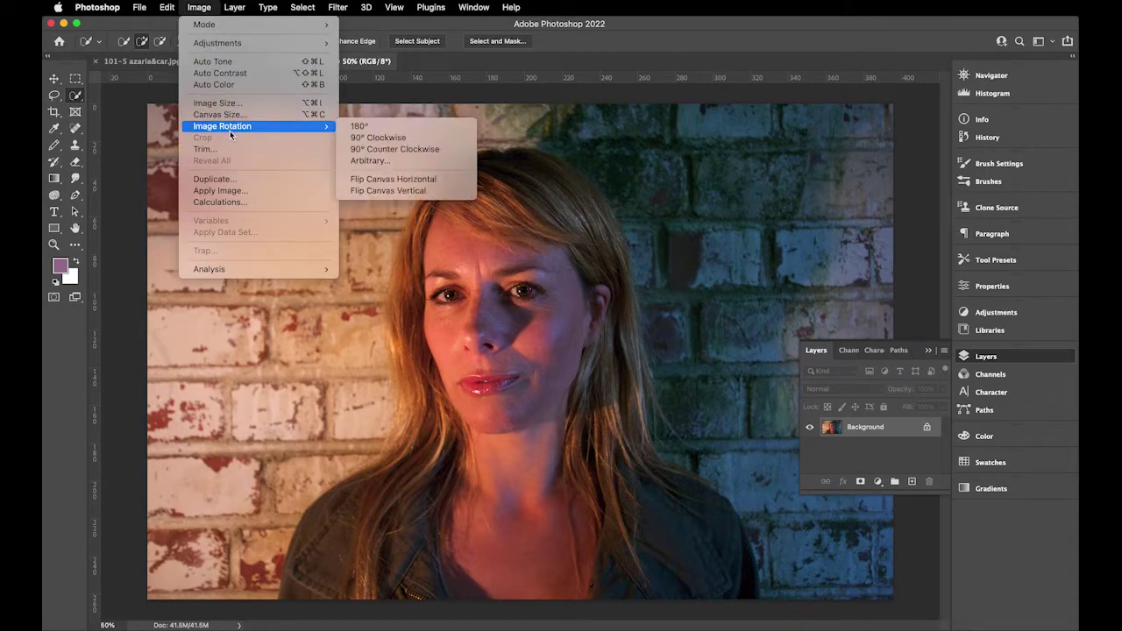
left_click(410, 181)
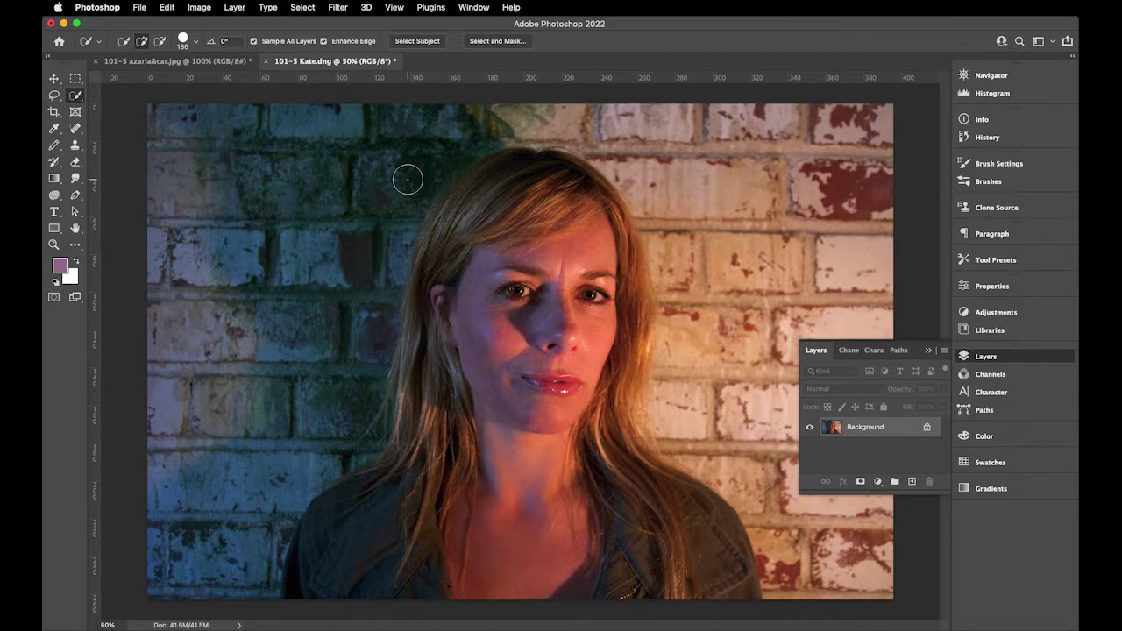
- Copy the entire flipped portrait and paste it as a new layer in the car landscape document
key("super+a")
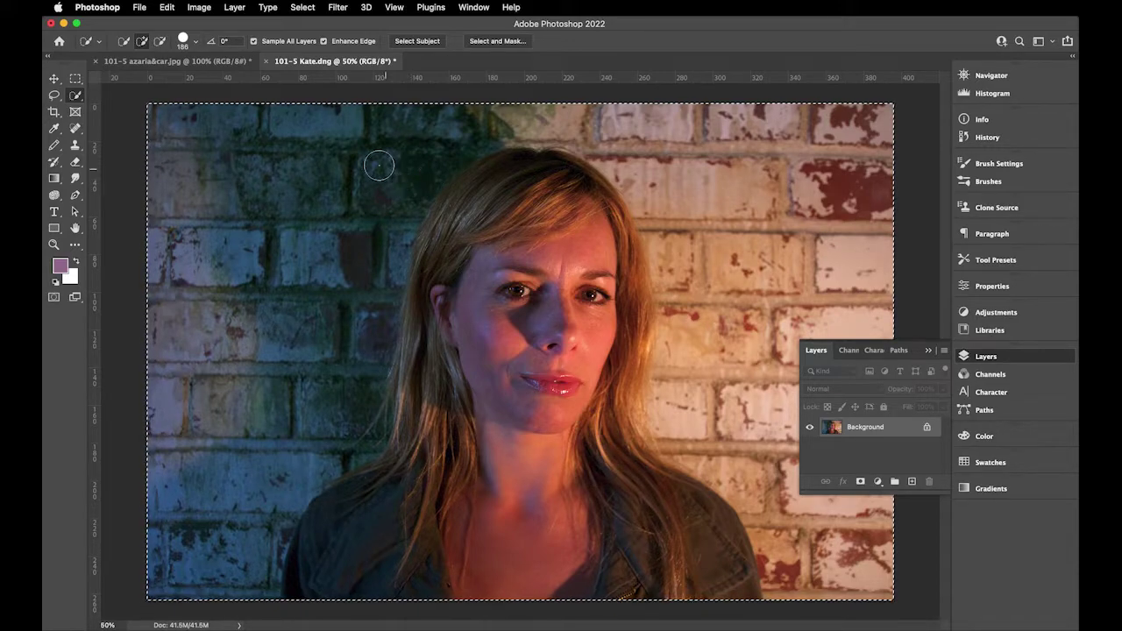
left_click(132, 61)
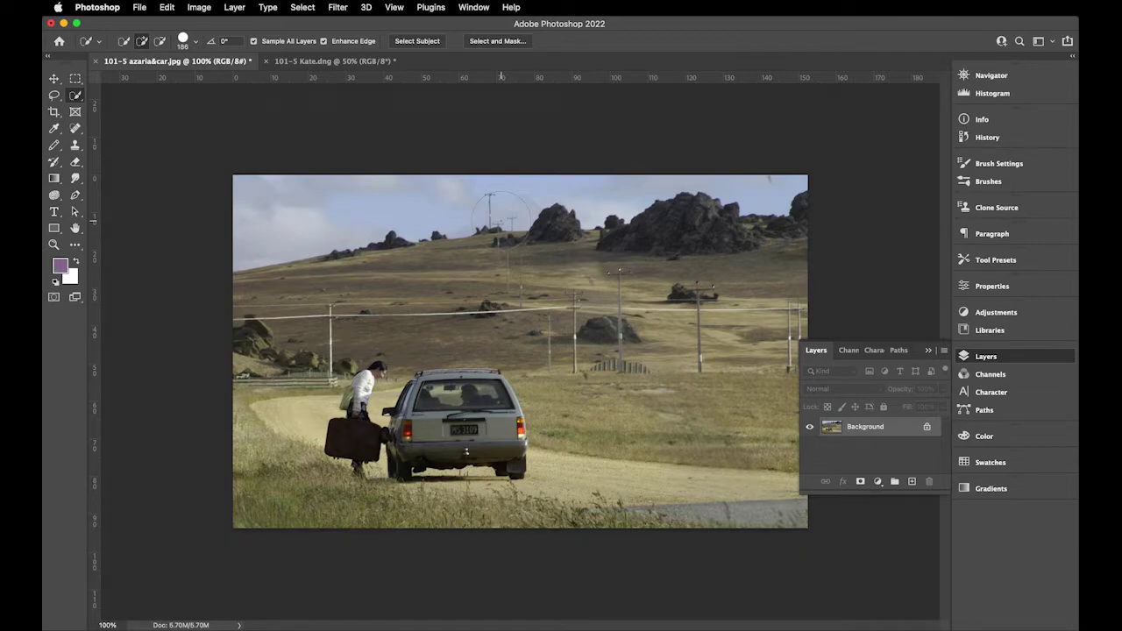
key("super+v")
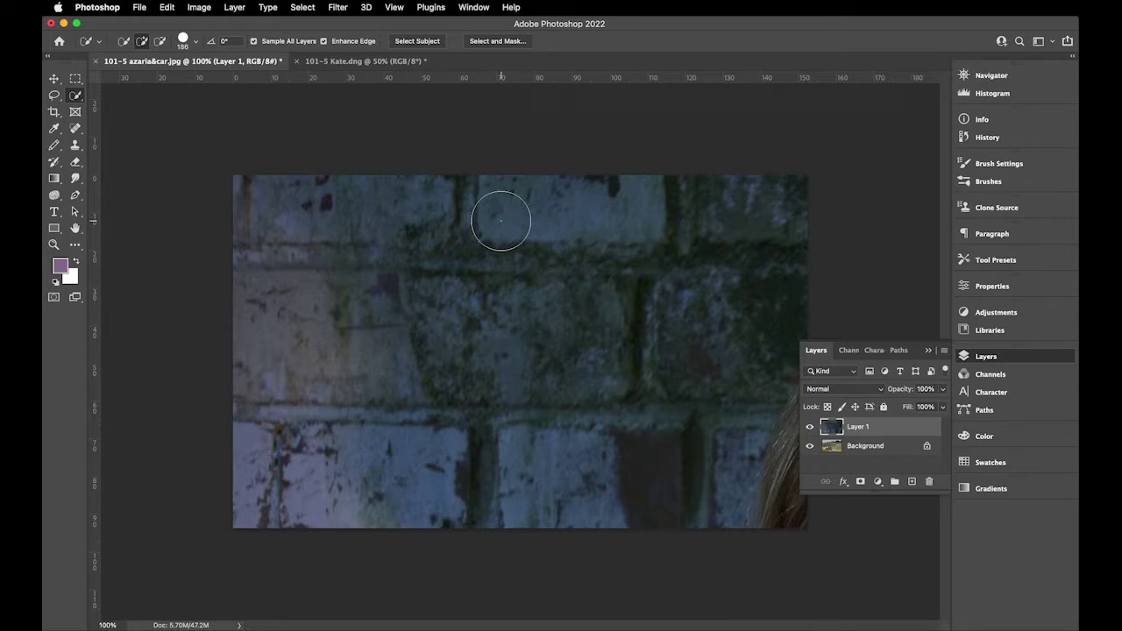
- Move the pasted portrait layer up and to the left, and check its visibility against the landscape
left_click(53, 79)
left_click_drag(579, 339, 473, 243)
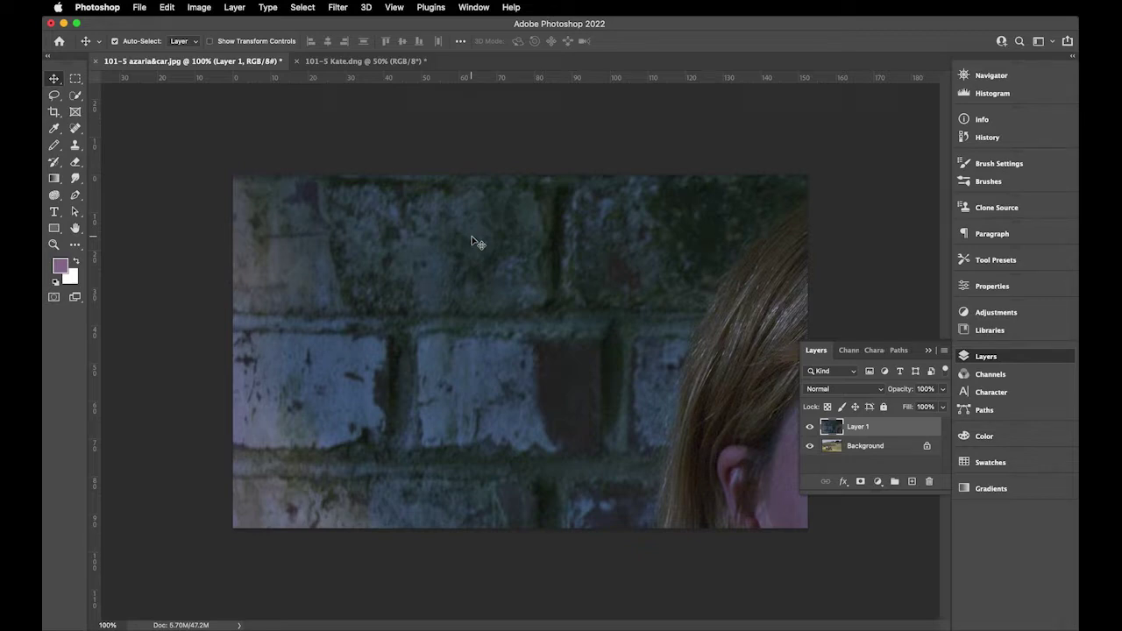
left_click(809, 428)
left_click(809, 428)
left_click(166, 8)
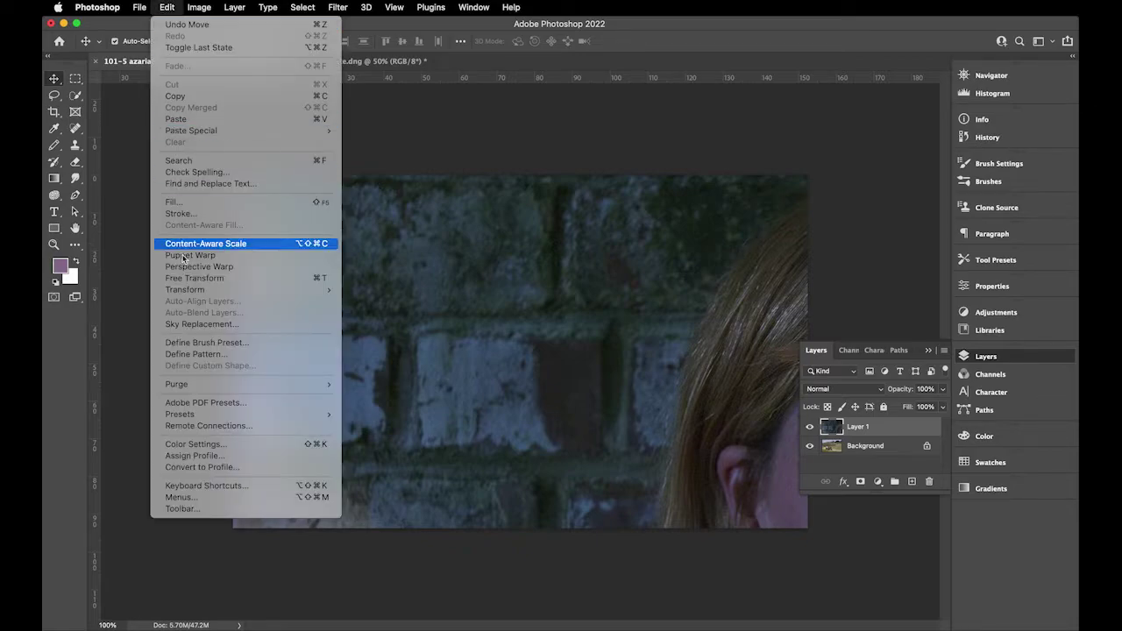
mouse_move(193, 294)
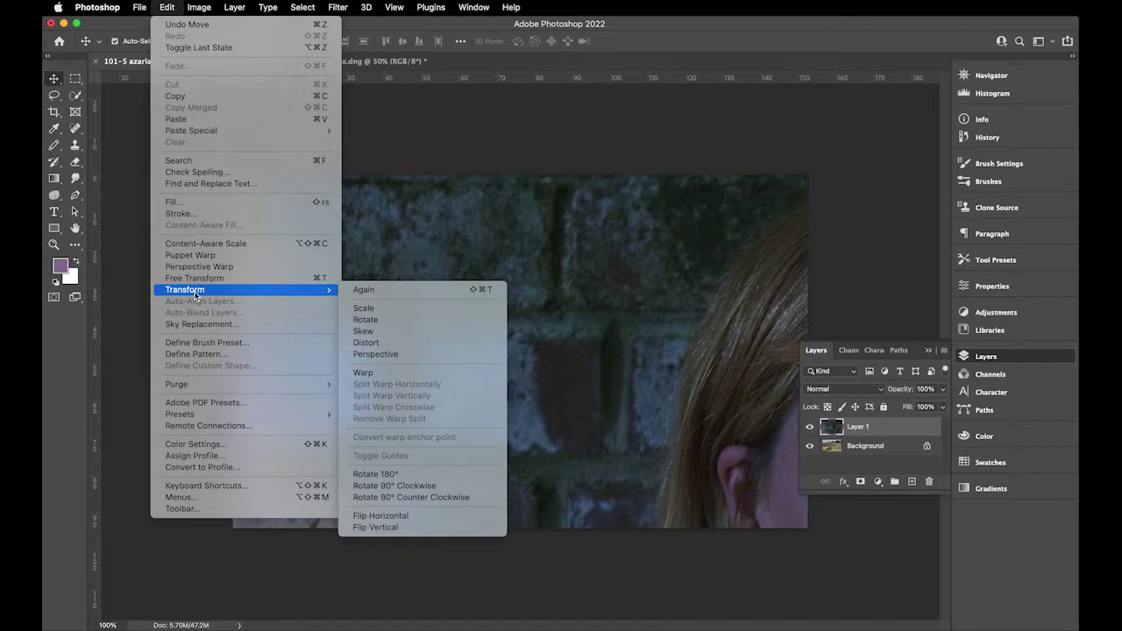
left_click(140, 261)
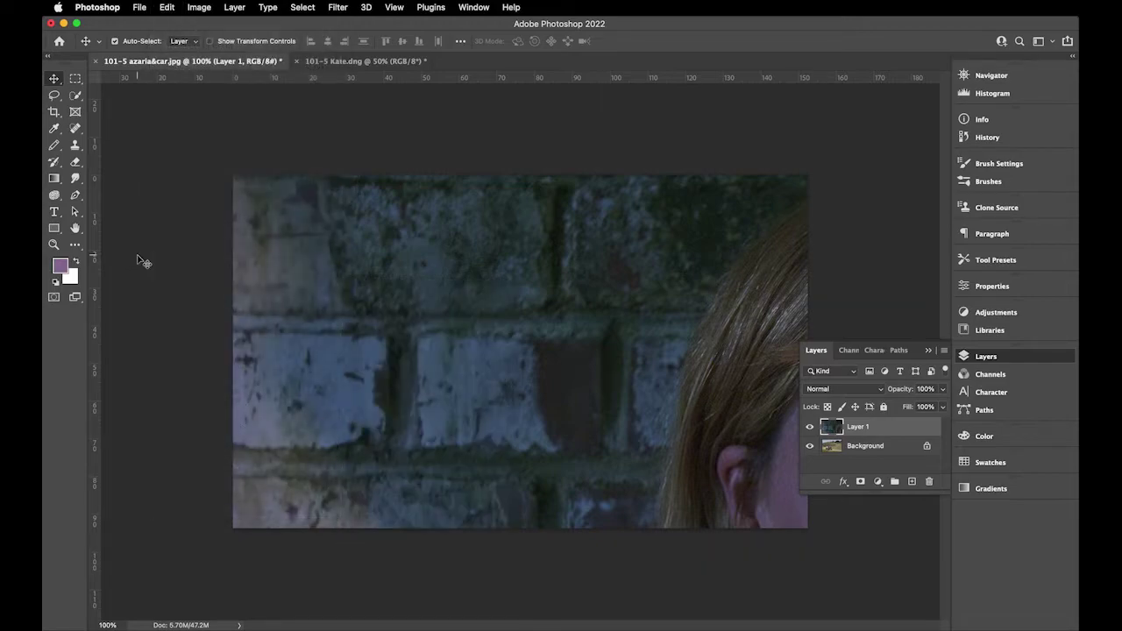
- Free Transform the portrait layer, scaling it proportionally to about 73% and moving the face near the middle of the canvas
key("super+t")
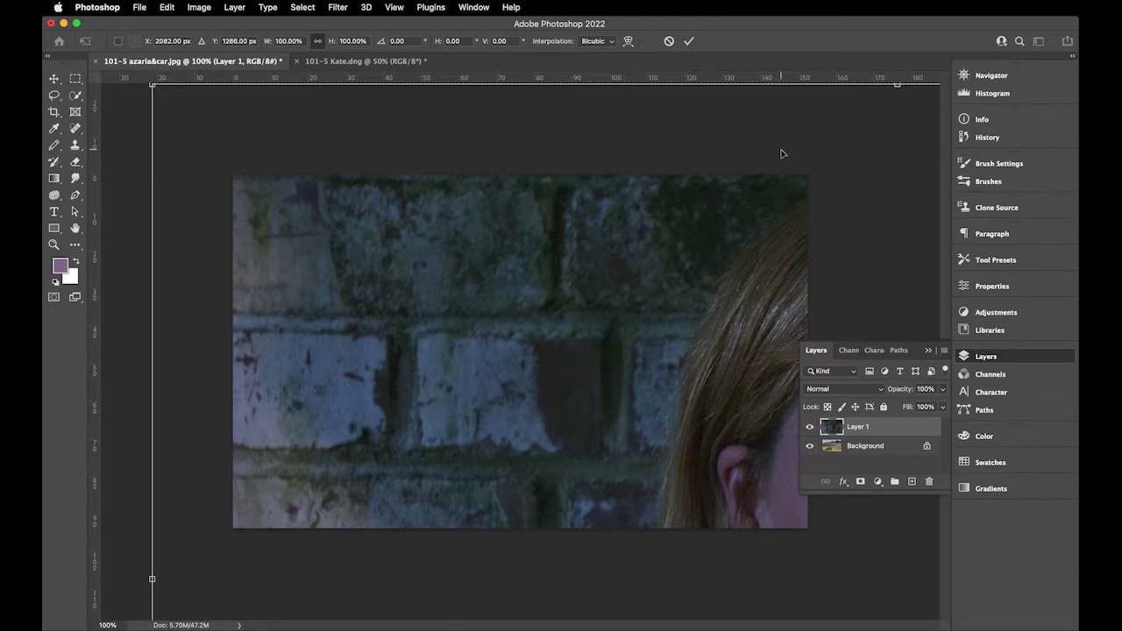
key("super+minus")
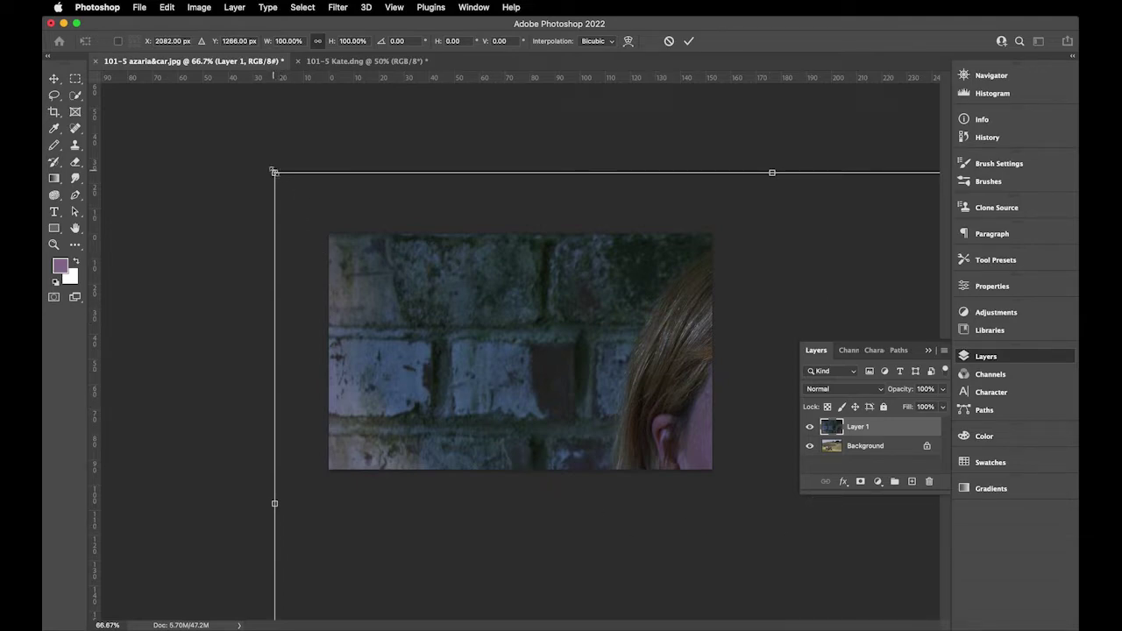
left_click_drag(275, 171, 316, 218)
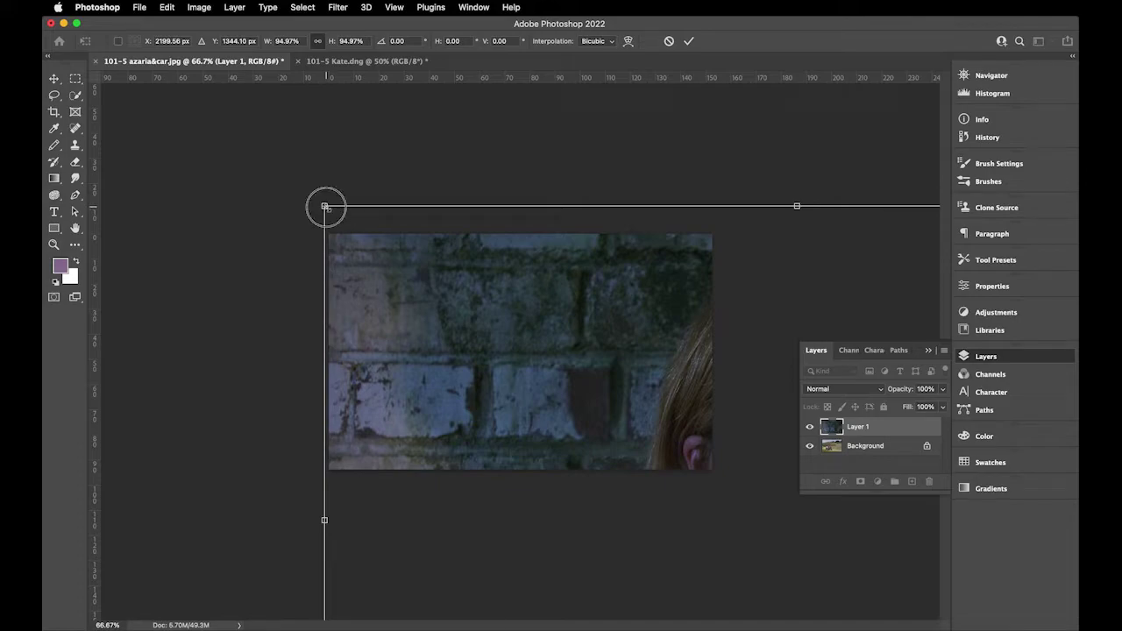
left_click_drag(325, 207, 449, 323)
left_click_drag(517, 337, 305, 182)
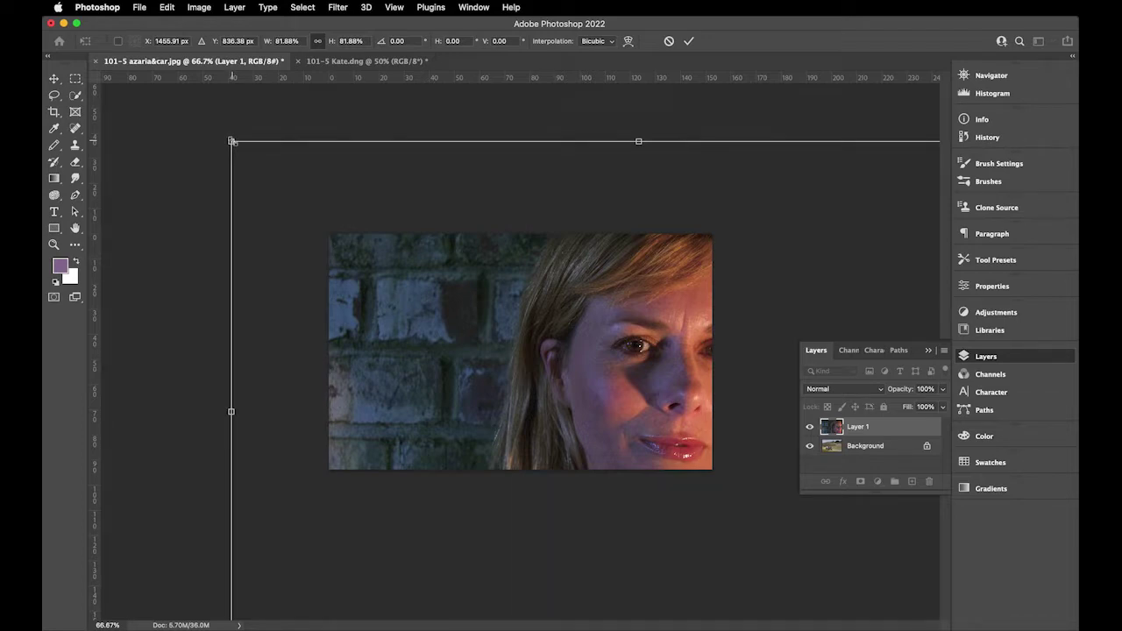
left_click_drag(233, 141, 308, 221)
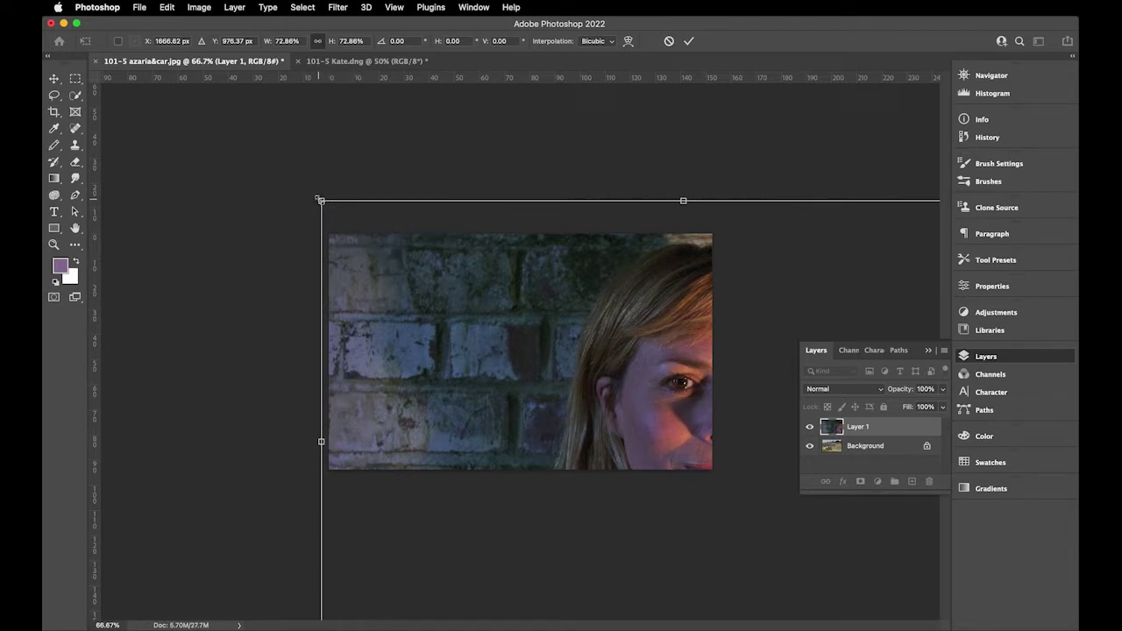
left_click_drag(521, 296, 365, 269)
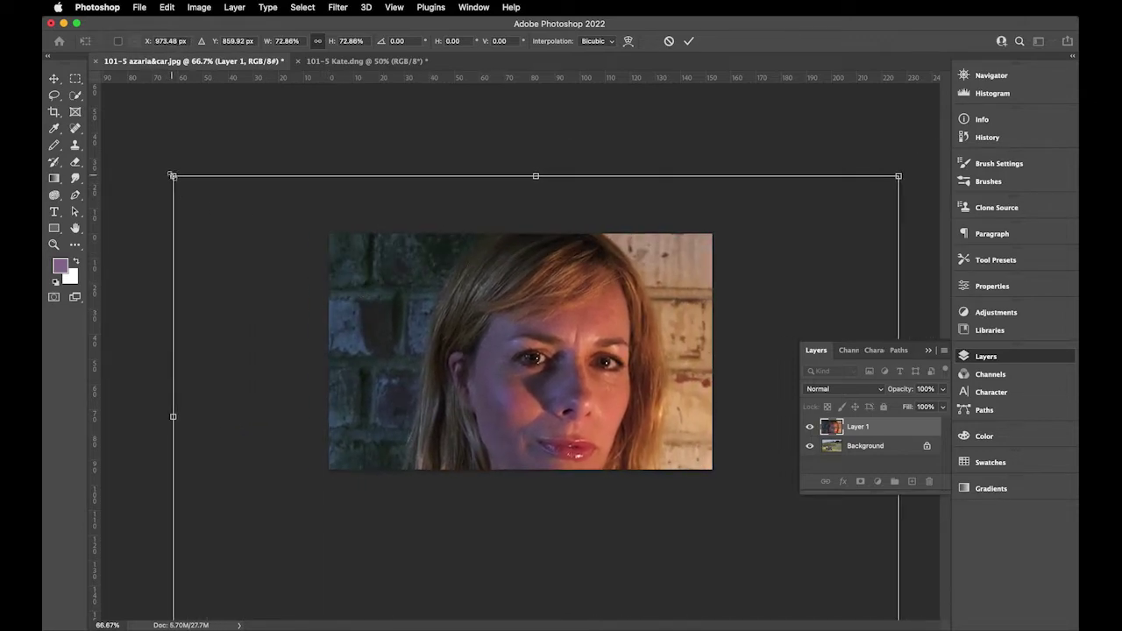
- Scale the portrait layer down further to about 46%, repositioning it so the head and shoulders fit the canvas height
left_click_drag(173, 176, 274, 243)
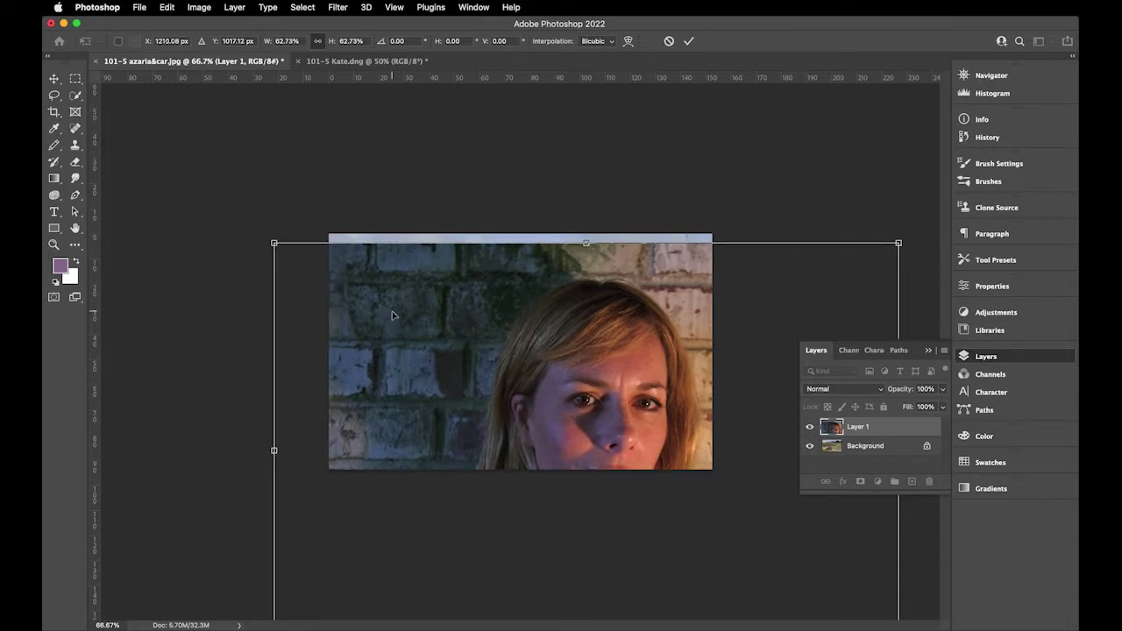
left_click_drag(392, 316, 391, 257)
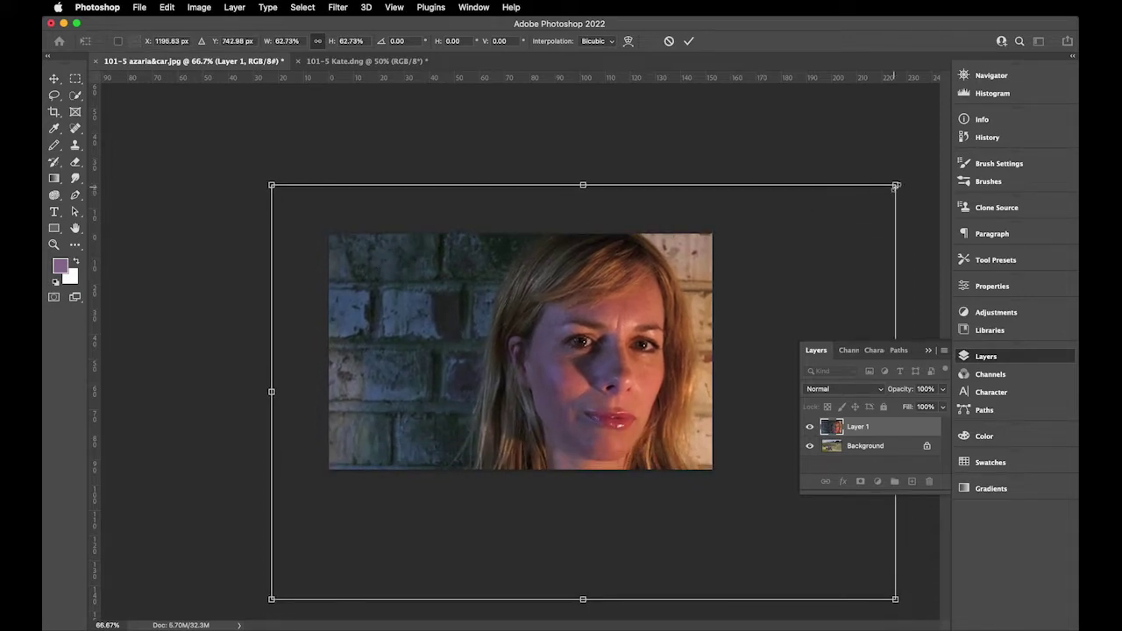
left_click_drag(895, 186, 826, 223)
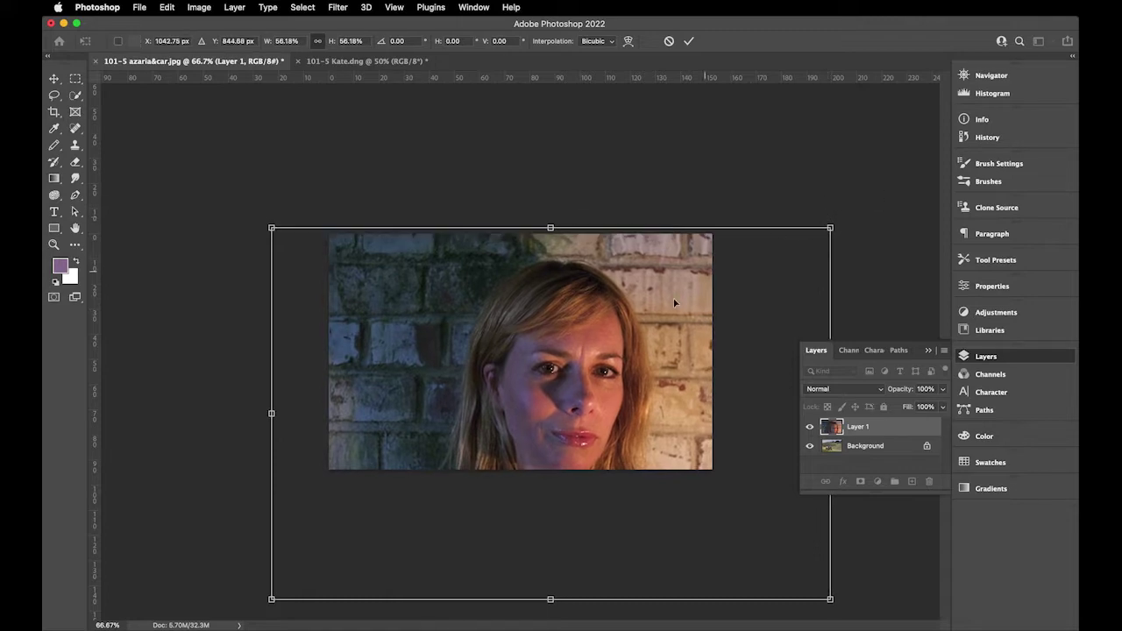
left_click_drag(830, 600, 706, 466)
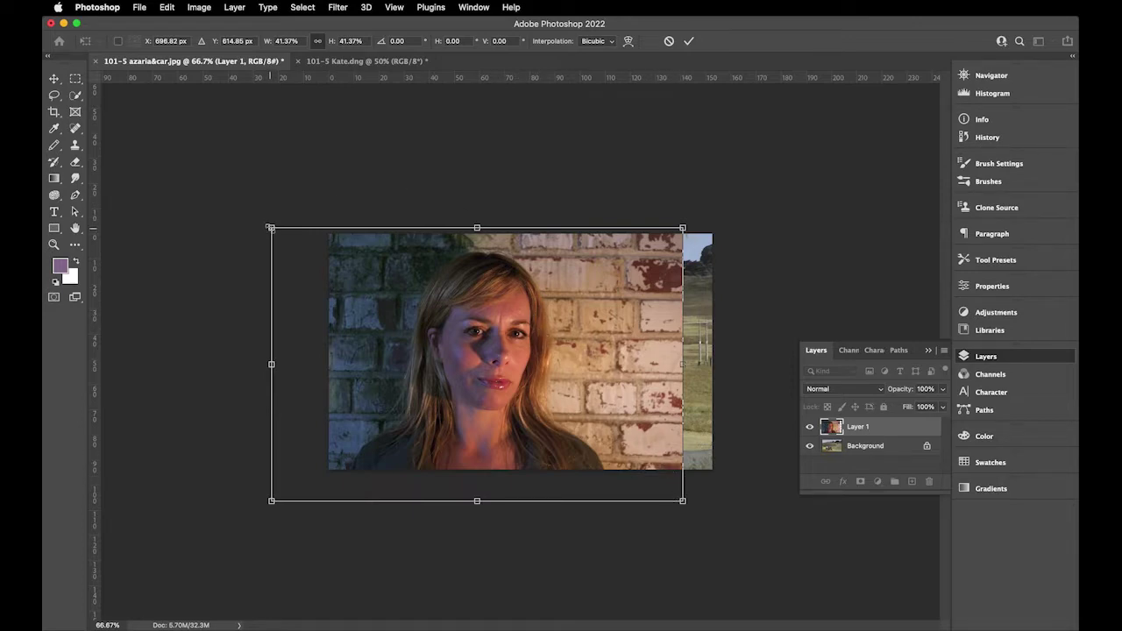
left_click_drag(271, 228, 227, 178)
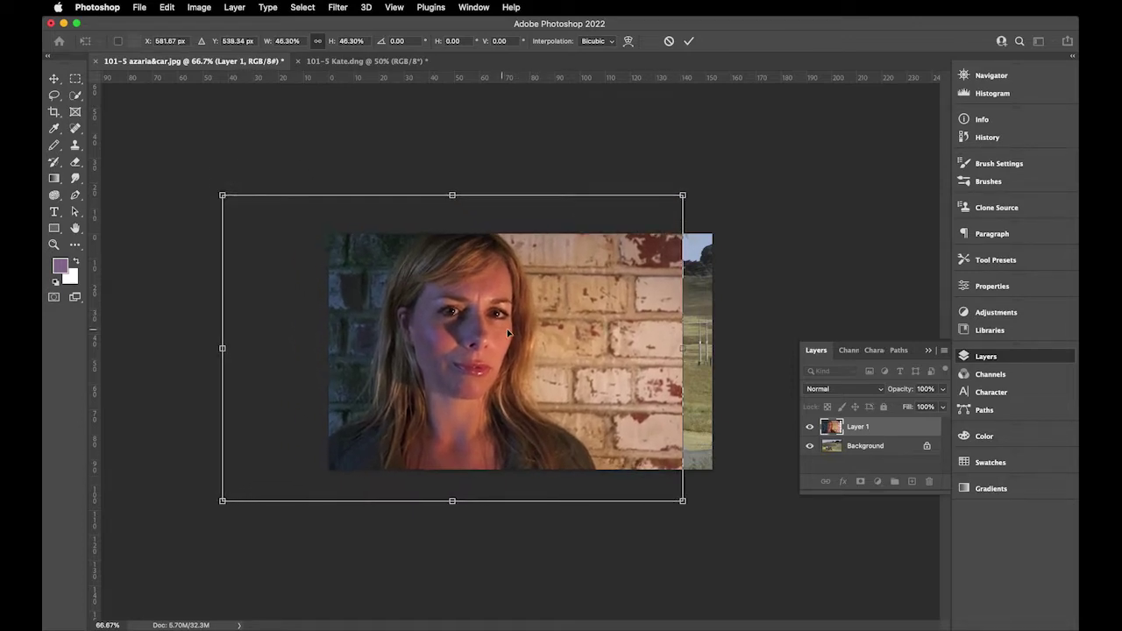
- Position the woman at the left edge of the landscape, fine-tune the layer's scale to 46.34%, and apply the transform
left_click(503, 313)
left_click_drag(503, 313, 425, 309)
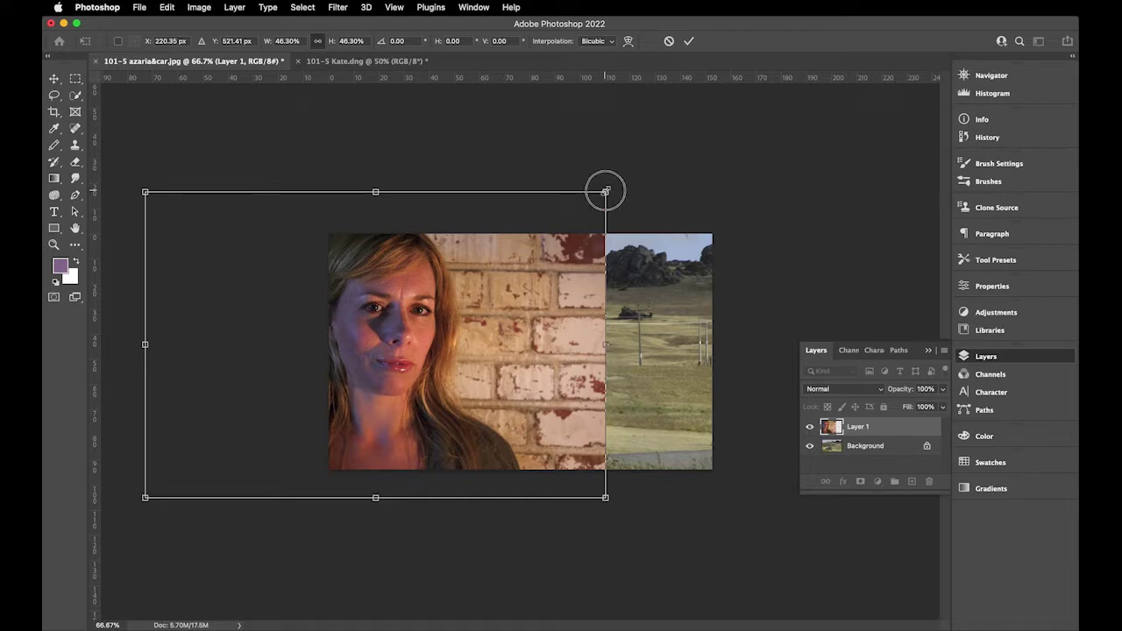
left_click_drag(605, 189, 614, 185)
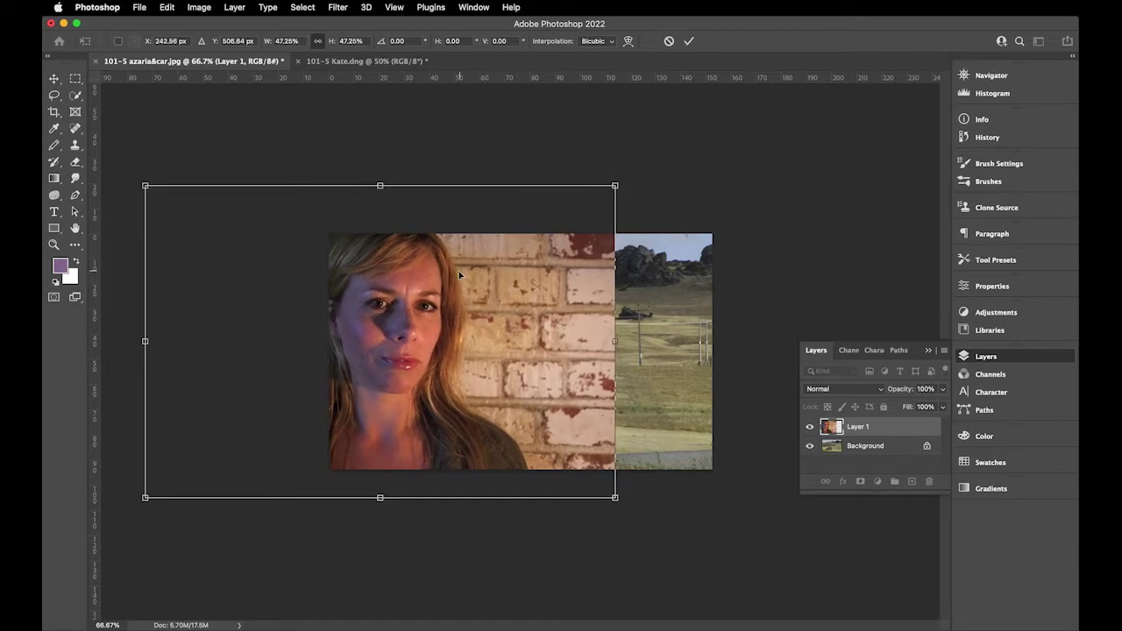
left_click_drag(616, 498, 606, 491)
left_click_drag(472, 350, 477, 347)
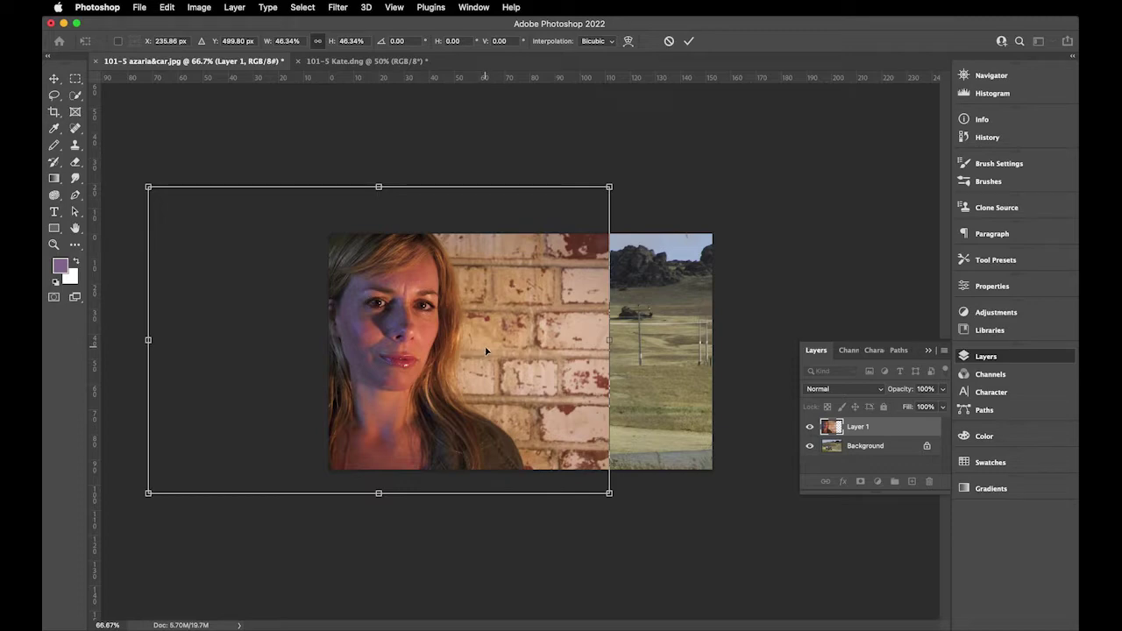
key("Return")
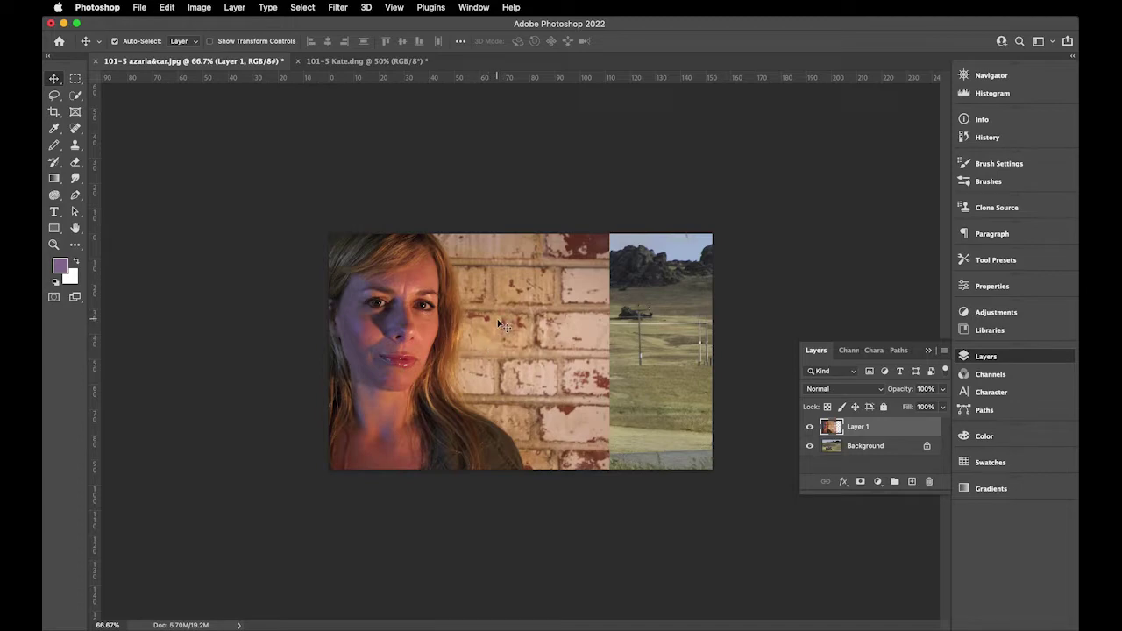
- Select the woman's head, hair and shoulders on Layer 1 with the Quick Selection tool, leaving out the brick wall
left_click_drag(503, 326, 504, 346)
key("super+z")
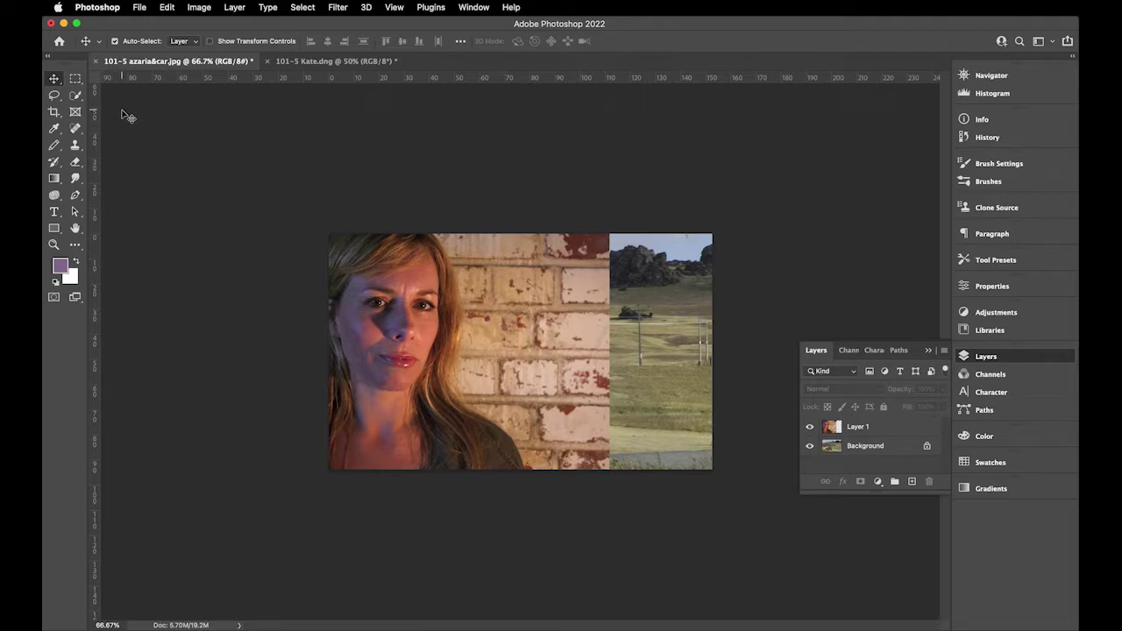
left_click(75, 96)
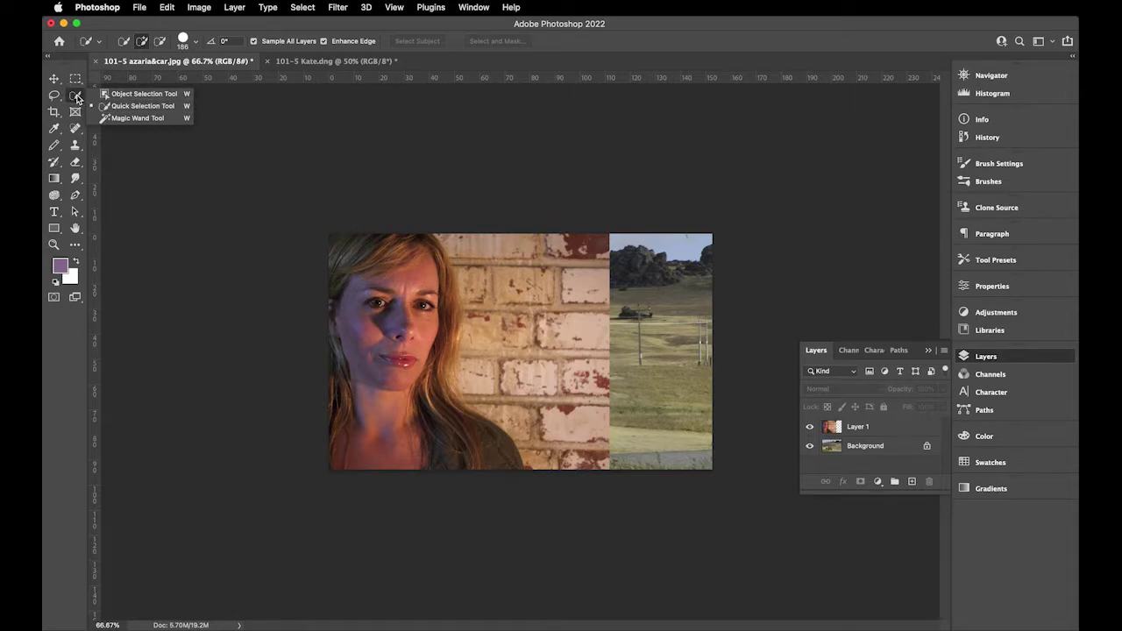
left_click(76, 98)
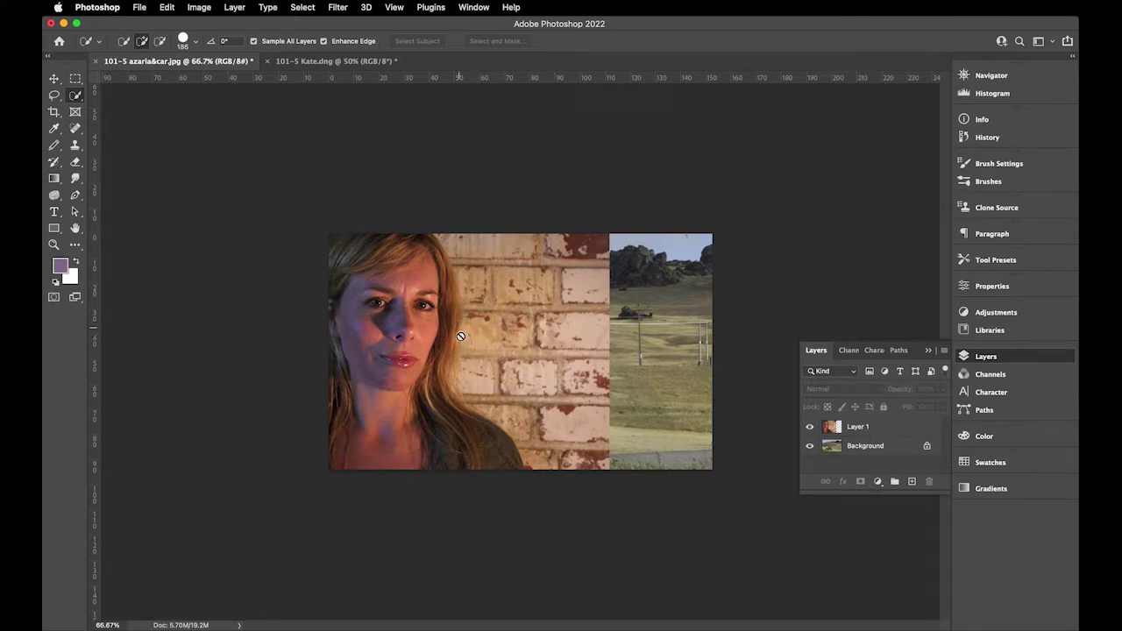
left_click(855, 434)
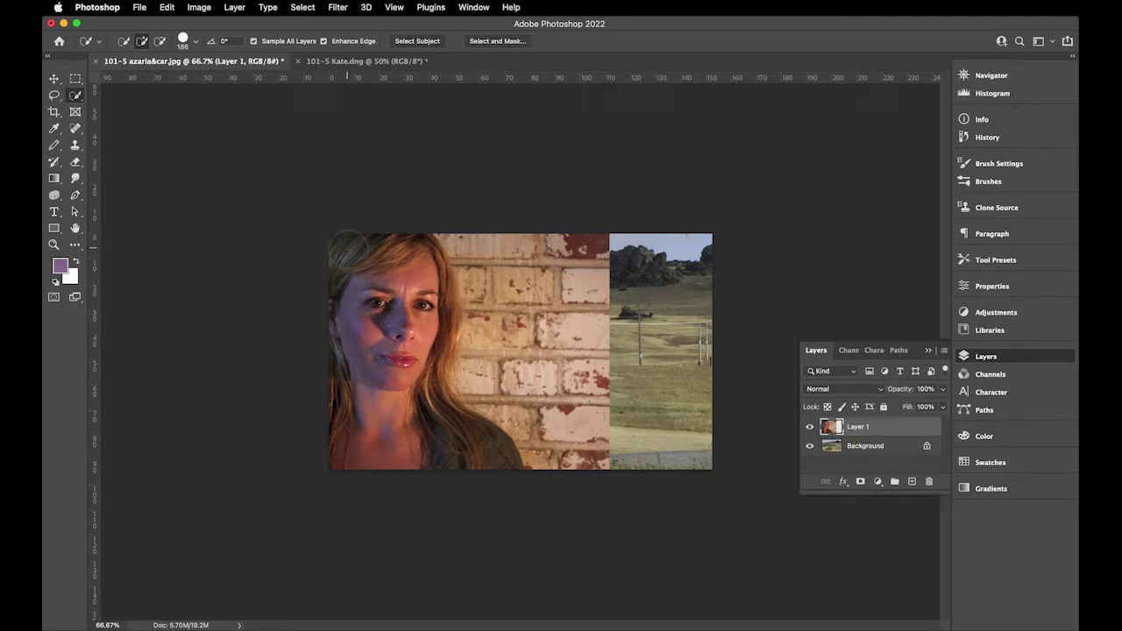
mouse_move(347, 249)
left_mouse_down()
mouse_move(377, 316)
mouse_move(364, 390)
mouse_move(450, 451)
mouse_move(478, 421)
mouse_move(426, 315)
mouse_move(423, 282)
left_mouse_up()
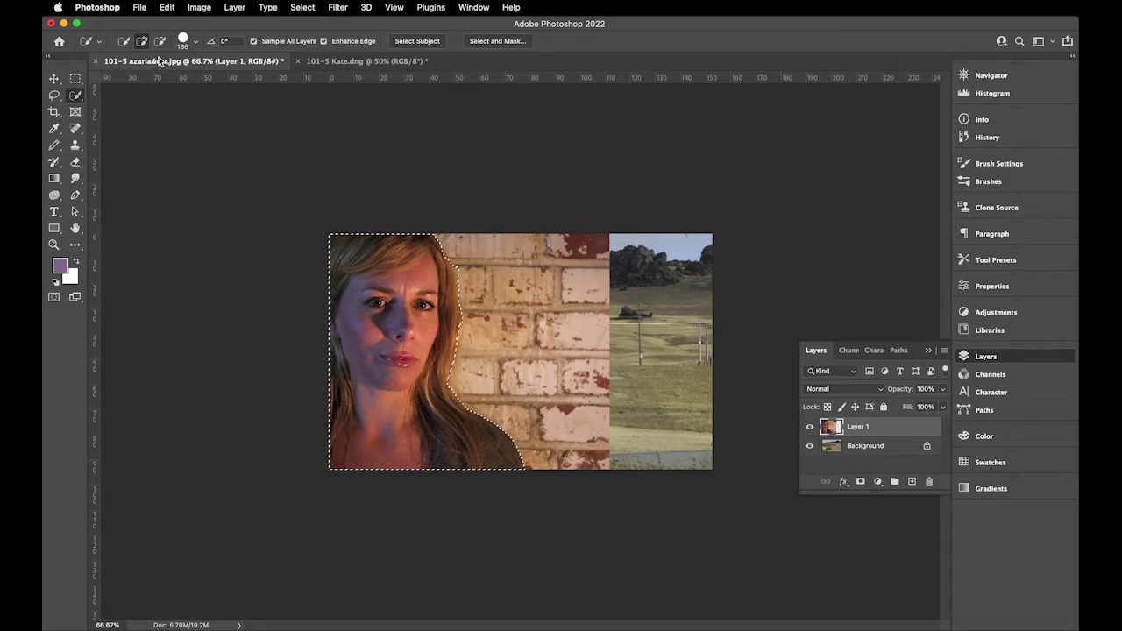
- Refine the selection along the woman's hair, subtracting bits of brick wall, and turn it into a layer mask on Layer 1
left_click(196, 43)
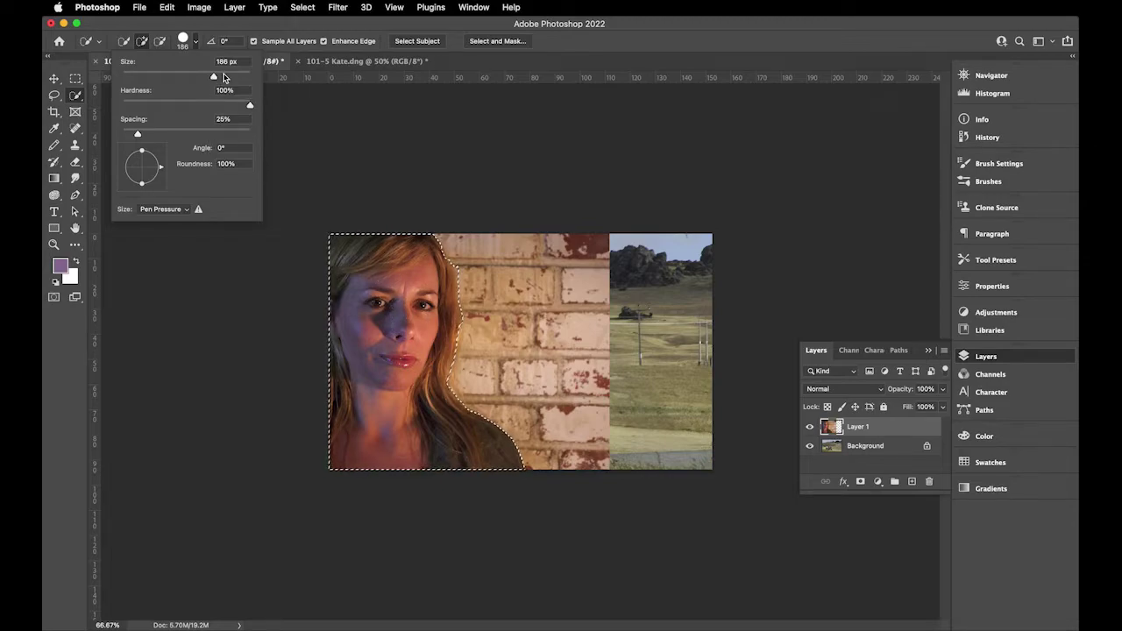
left_click(196, 41)
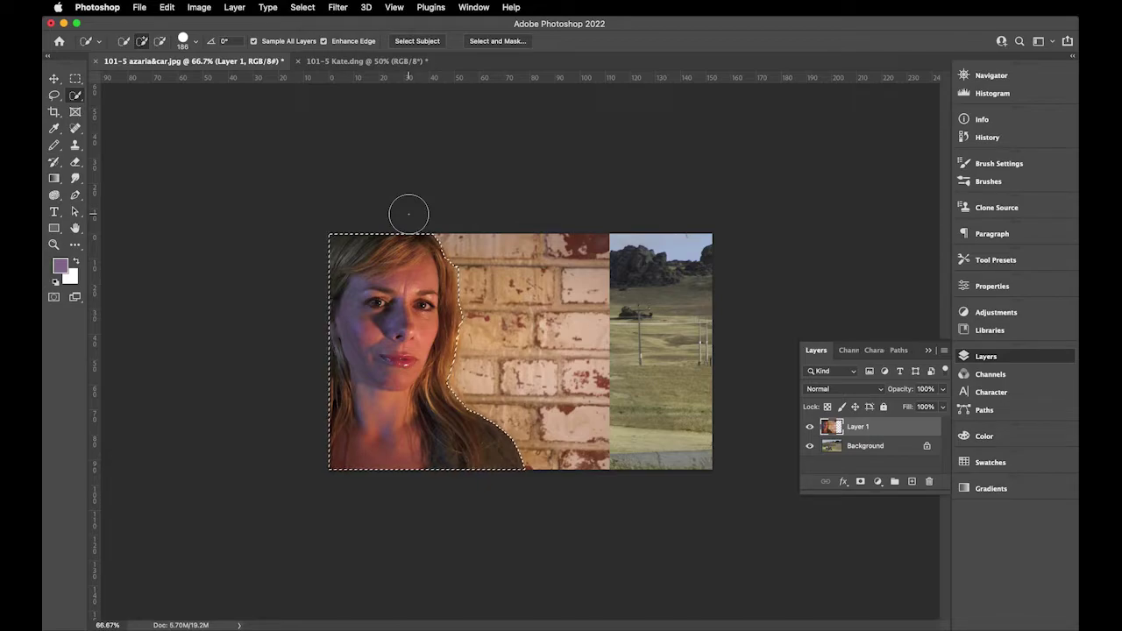
key("alt")
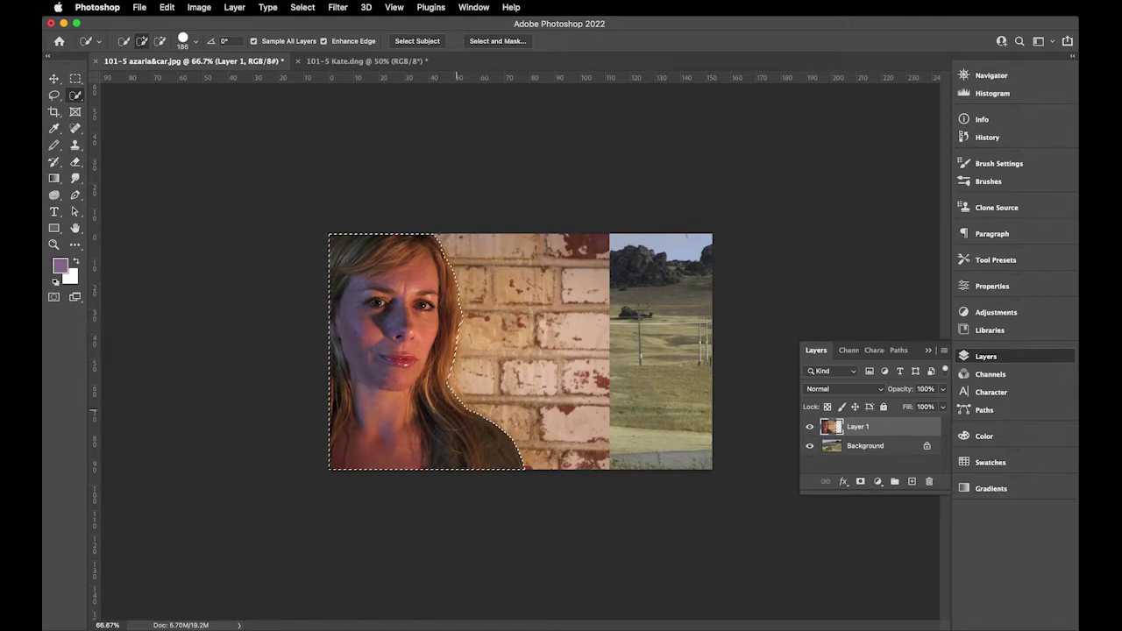
left_click(435, 401)
left_click_drag(405, 260, 436, 314)
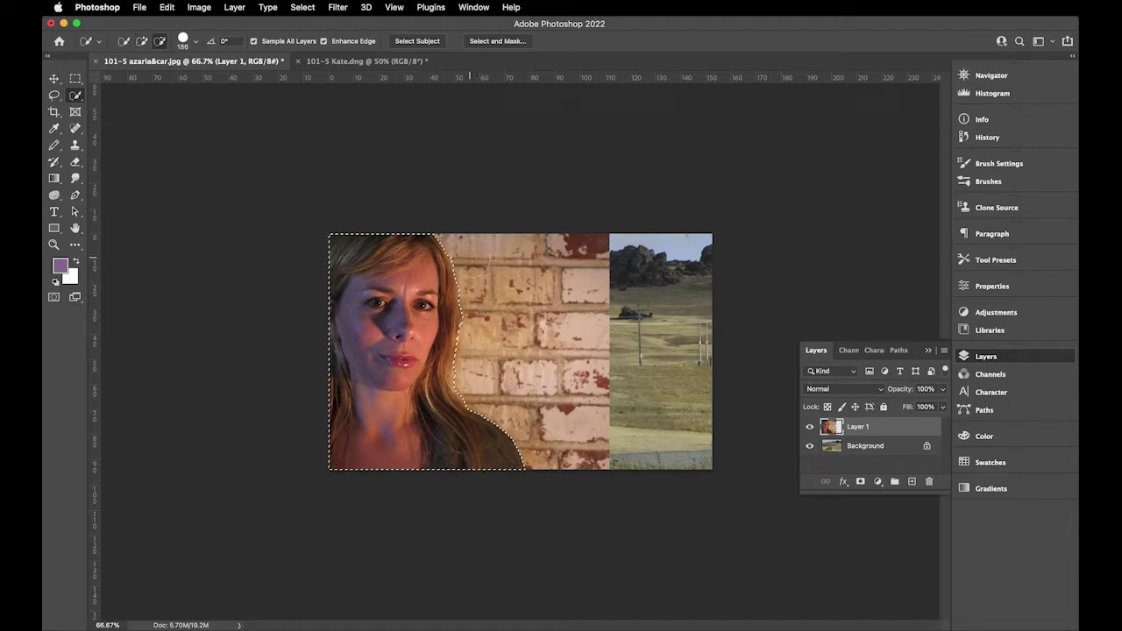
left_click(470, 253, "alt")
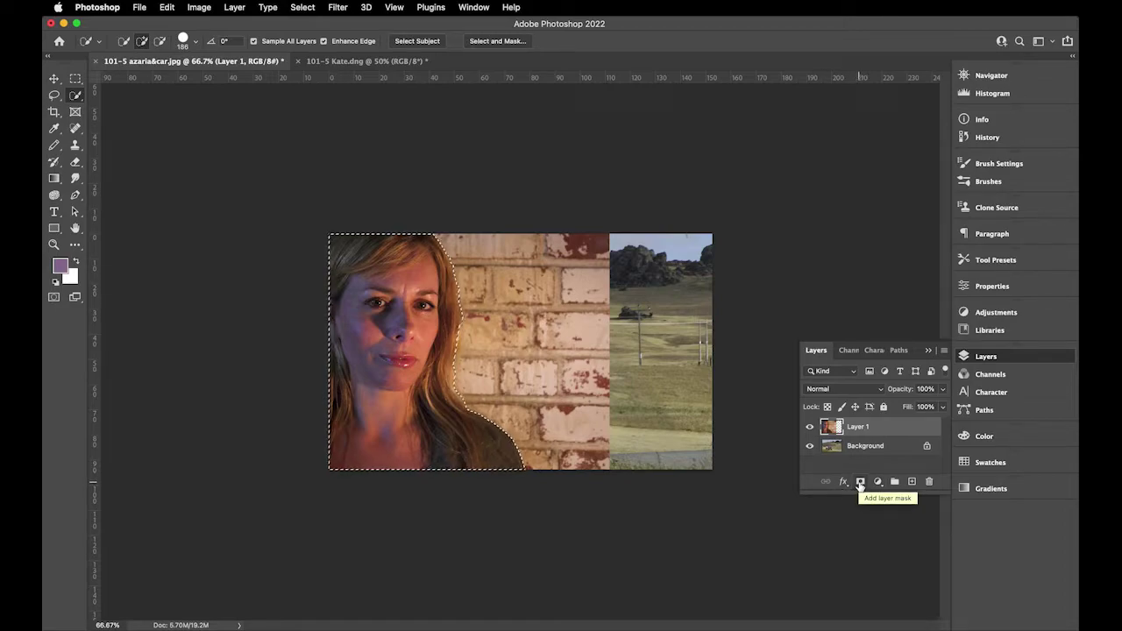
left_click(860, 483)
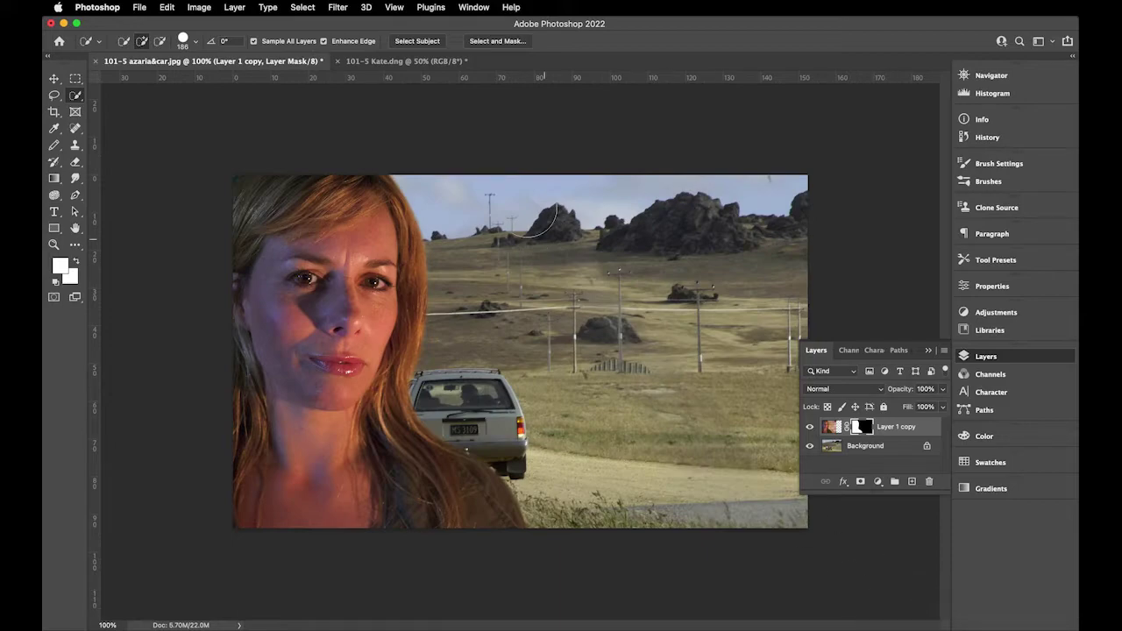
- Open Select and Mask for the portrait's layer mask and collapse the Refine Mode, Edge Detection, Global Refinements and Output Settings sections
left_click(302, 7)
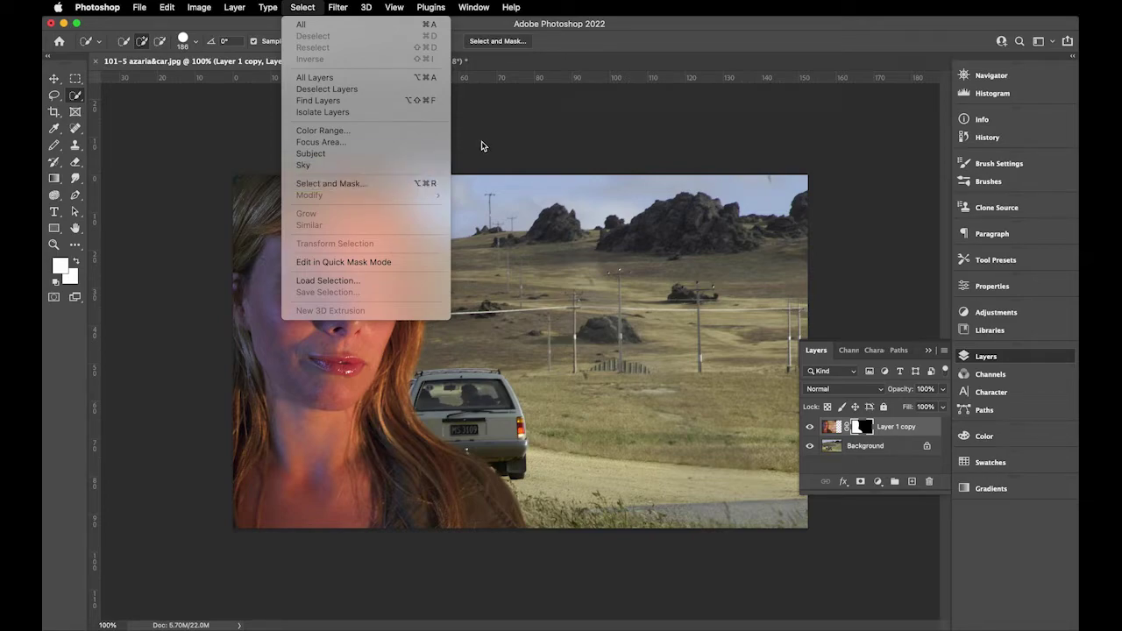
left_click(486, 92)
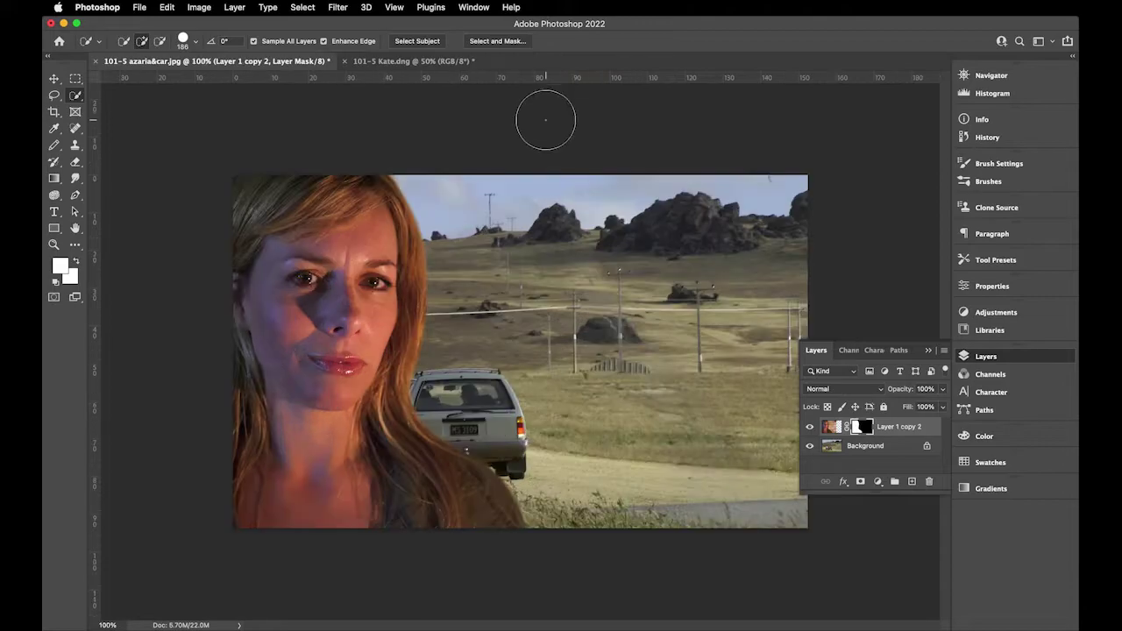
left_click(495, 41)
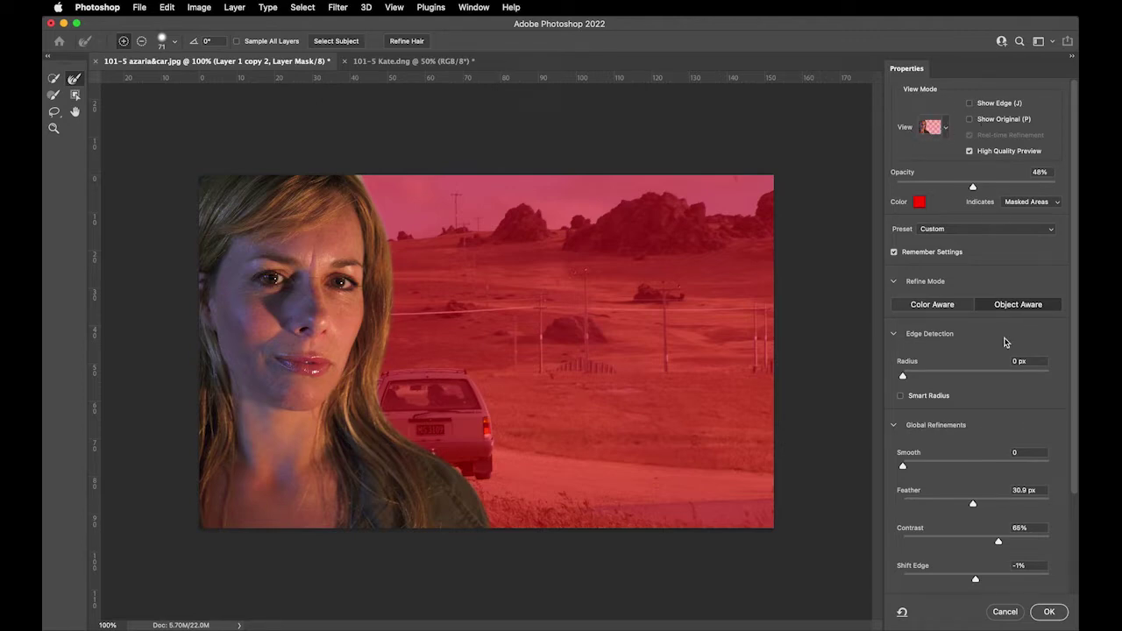
left_click(893, 425)
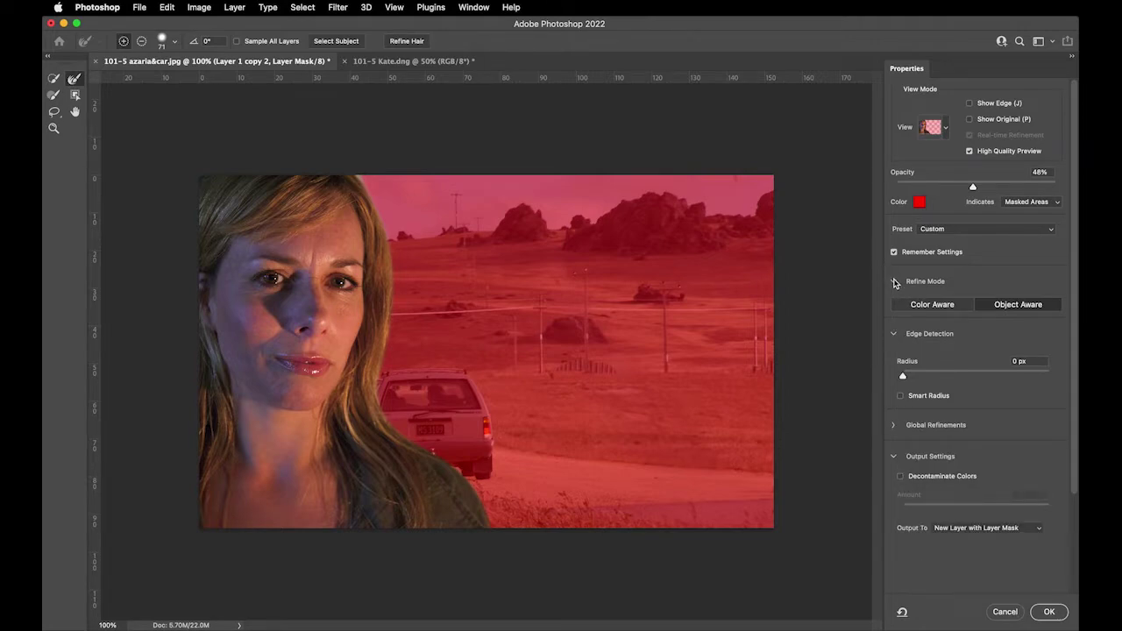
left_click(894, 282)
left_click(894, 313)
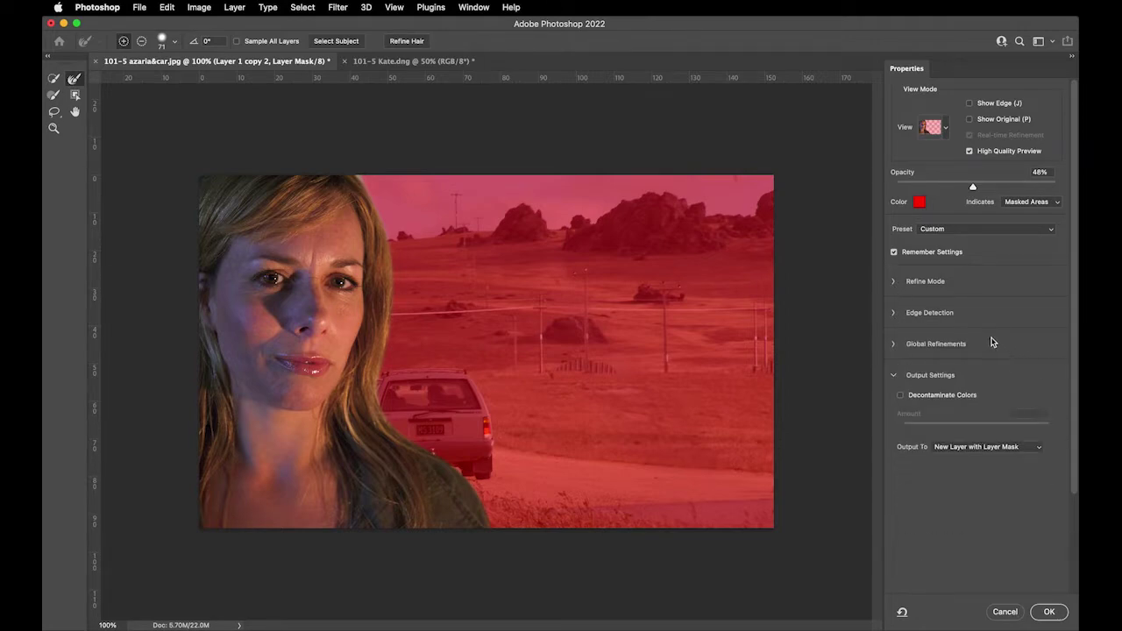
left_click(893, 376)
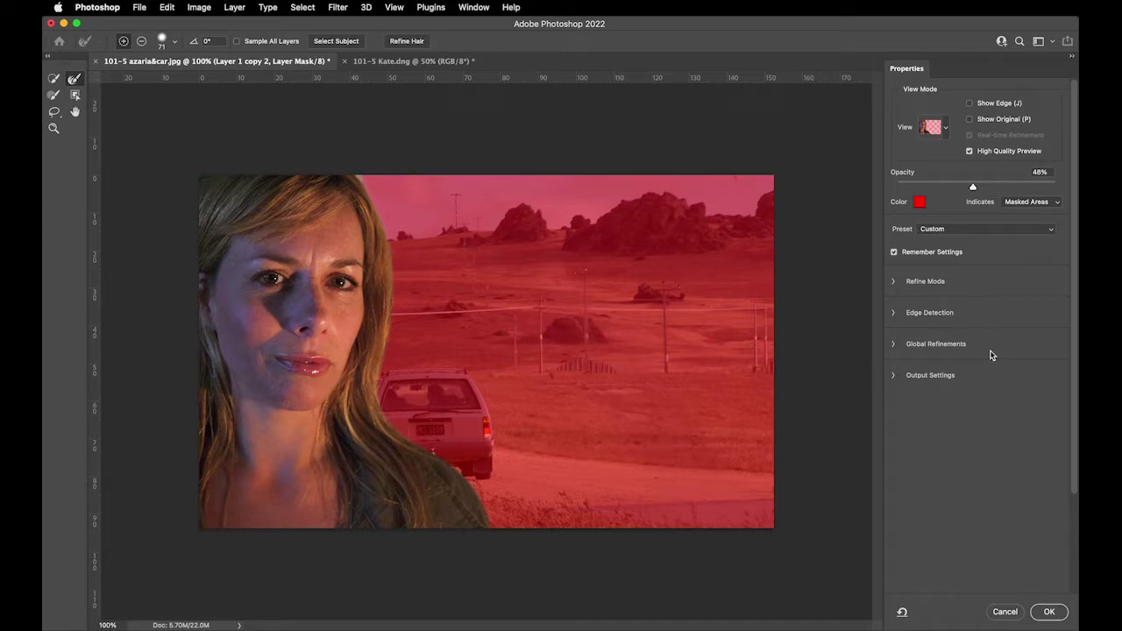
- Preview the portrait mask in Onion Skin view with the transparency set to 35%
left_click(936, 128)
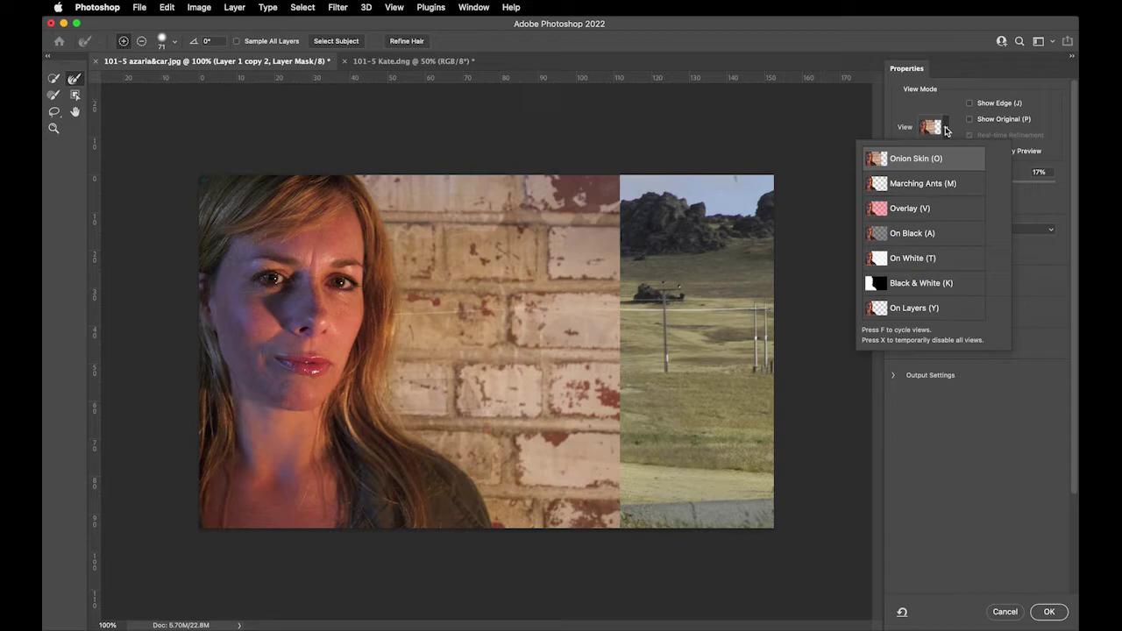
left_click(946, 130)
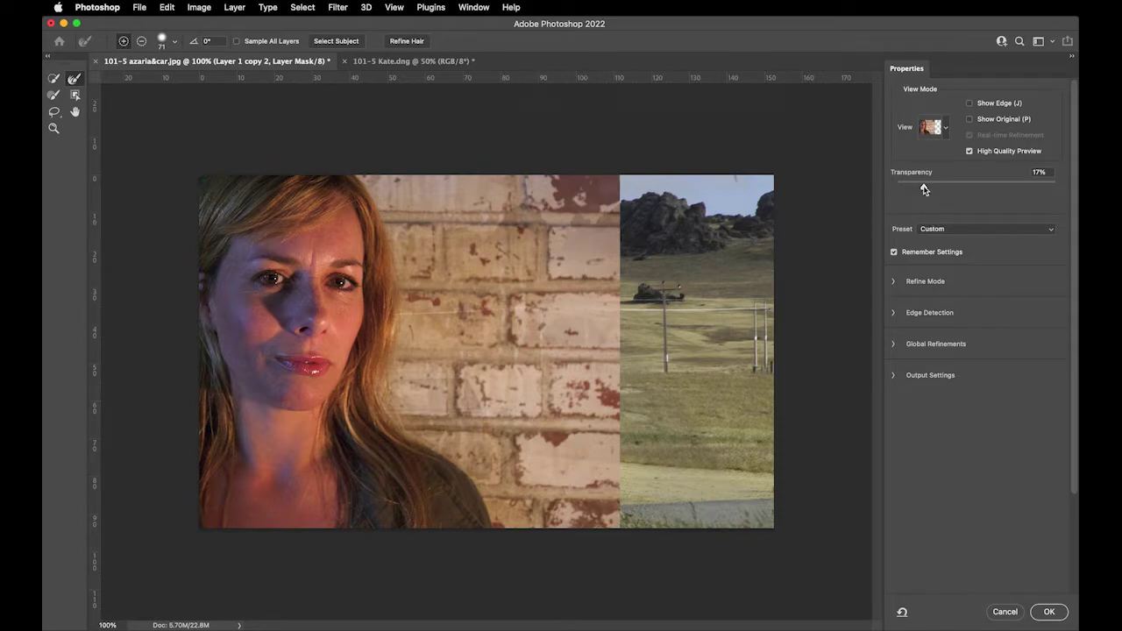
left_click_drag(925, 189, 953, 187)
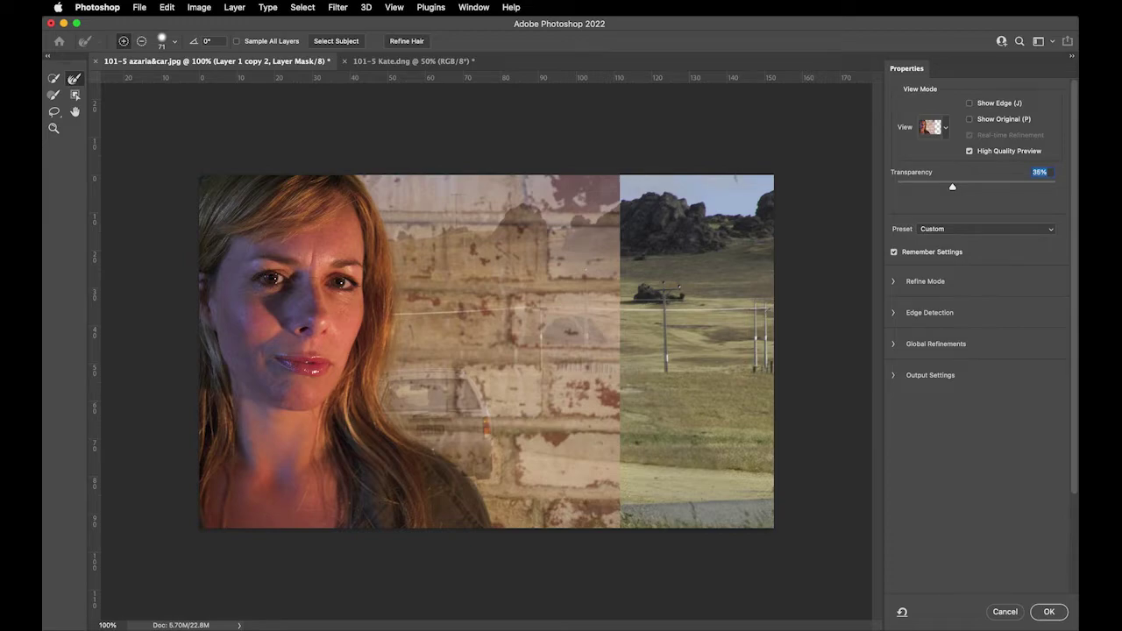
- Preview the portrait mask in red Overlay view, trying 100% opacity and settling on 39%
left_click(945, 128)
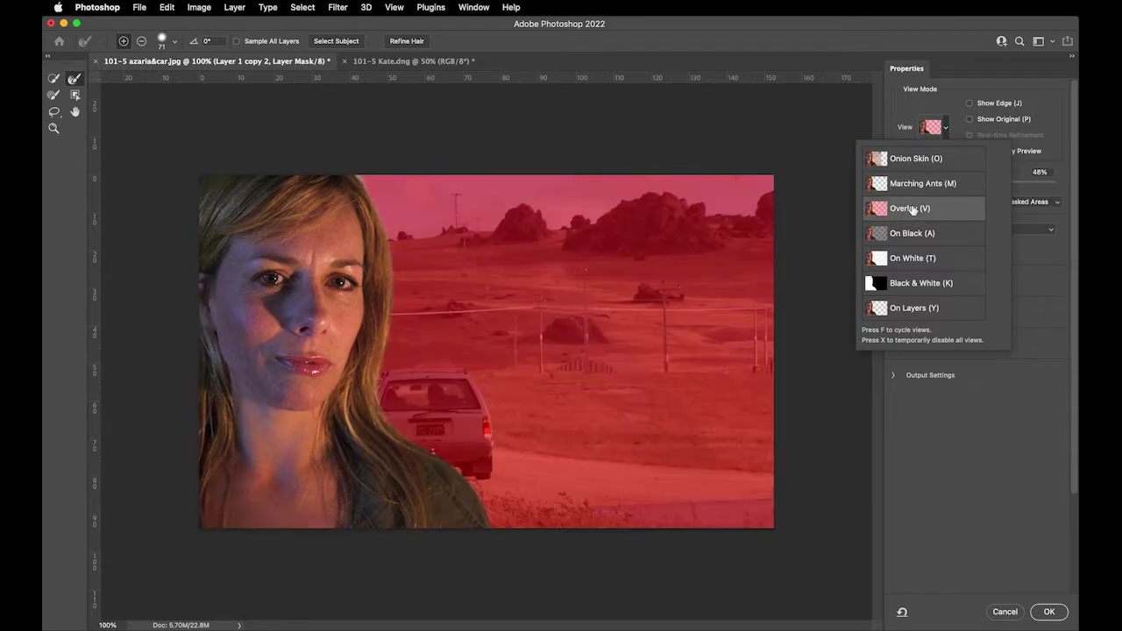
left_click(895, 101)
left_click_drag(974, 189, 1069, 186)
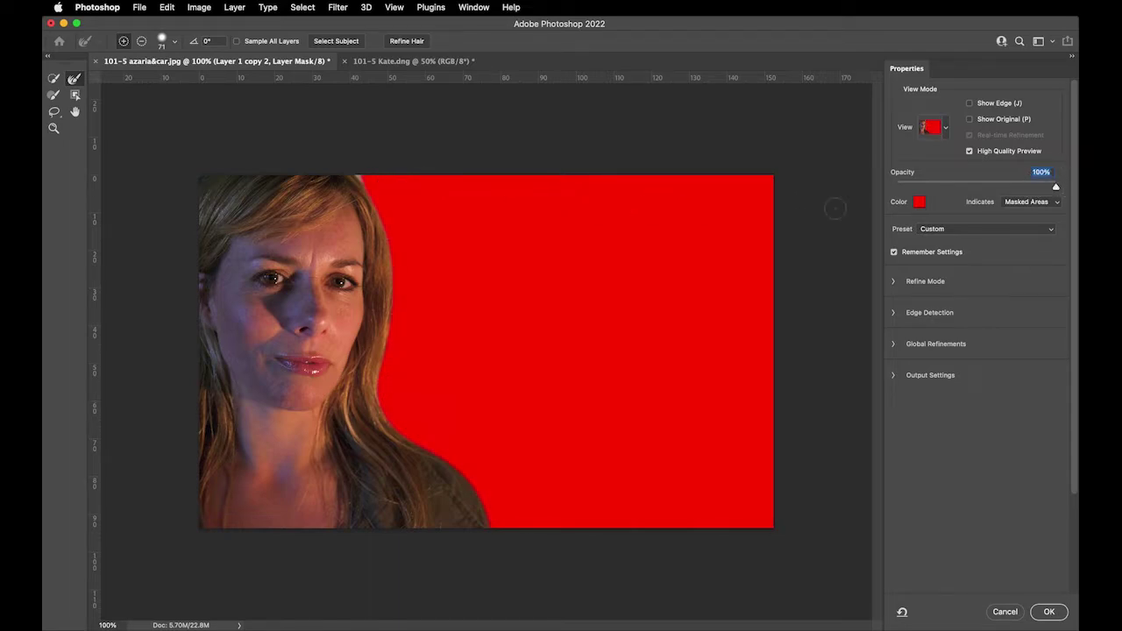
left_click_drag(1054, 187, 959, 187)
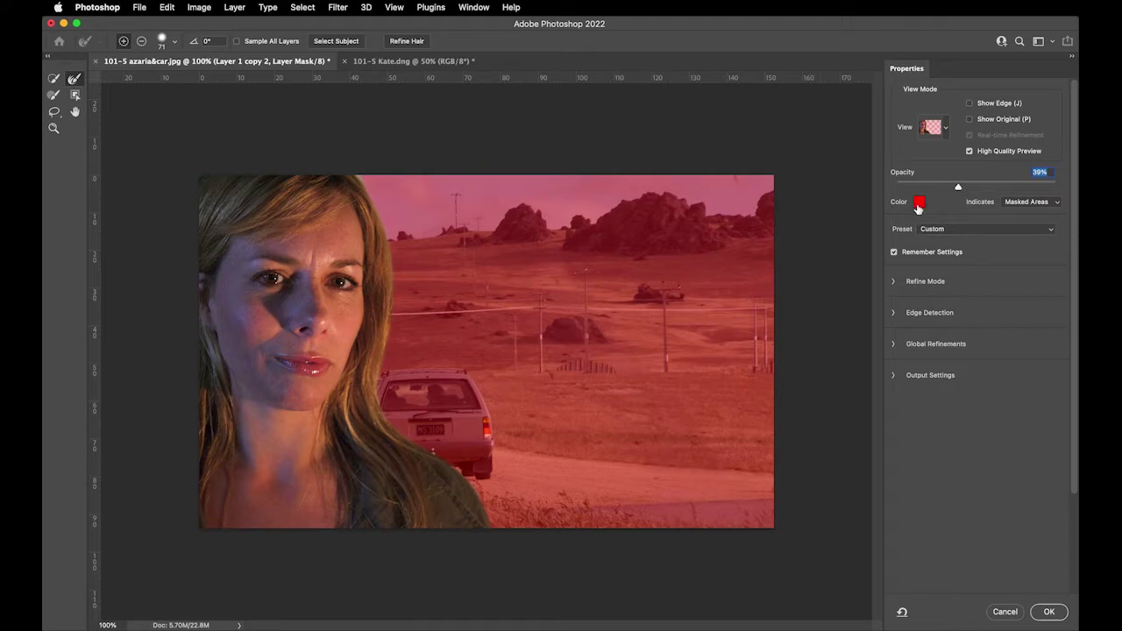
- Make the red overlay indicate Selected Areas, and switch it back to Masked Areas
left_click(1057, 204)
left_click(1041, 215)
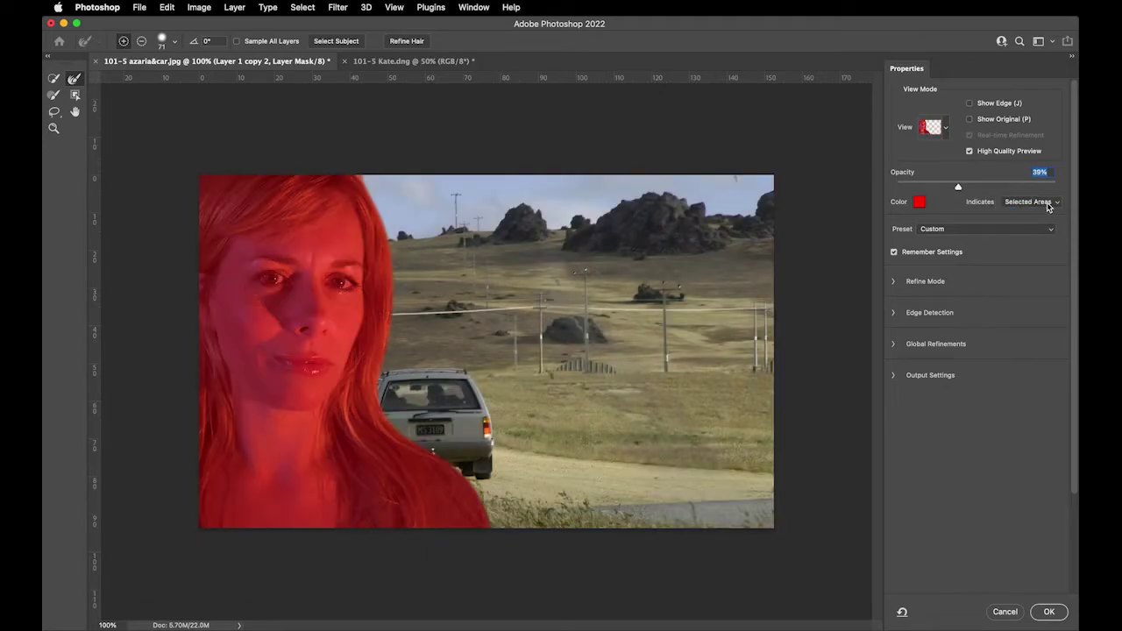
left_click(1049, 206)
left_click(1043, 190)
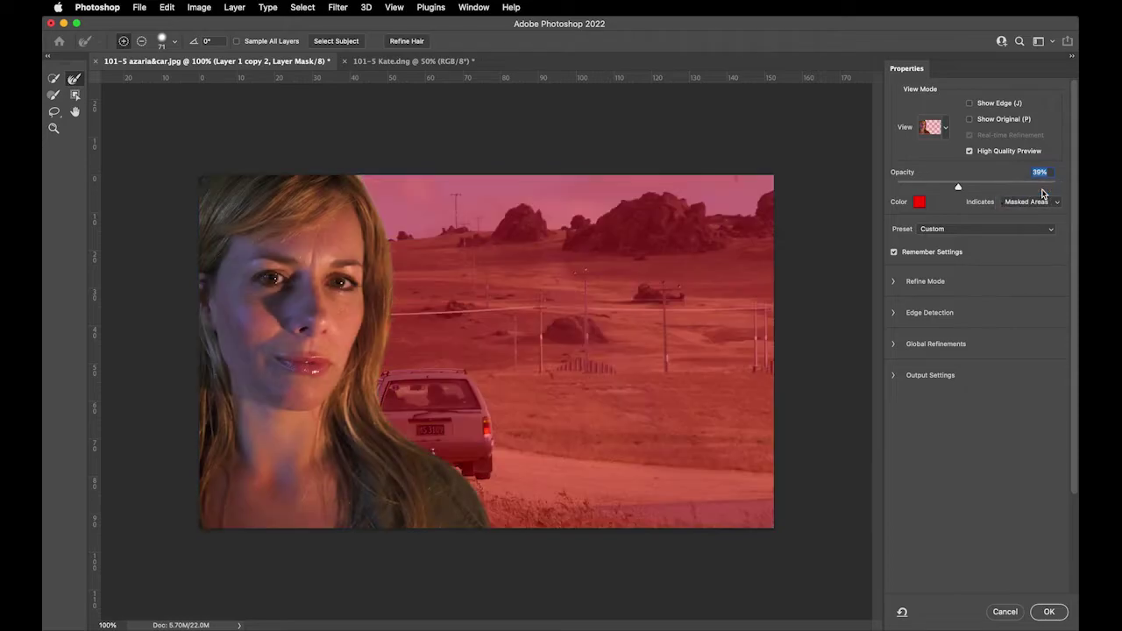
- Preview the portrait mask On Black at 54% opacity, and On White with a slightly lower opacity
left_click(947, 129)
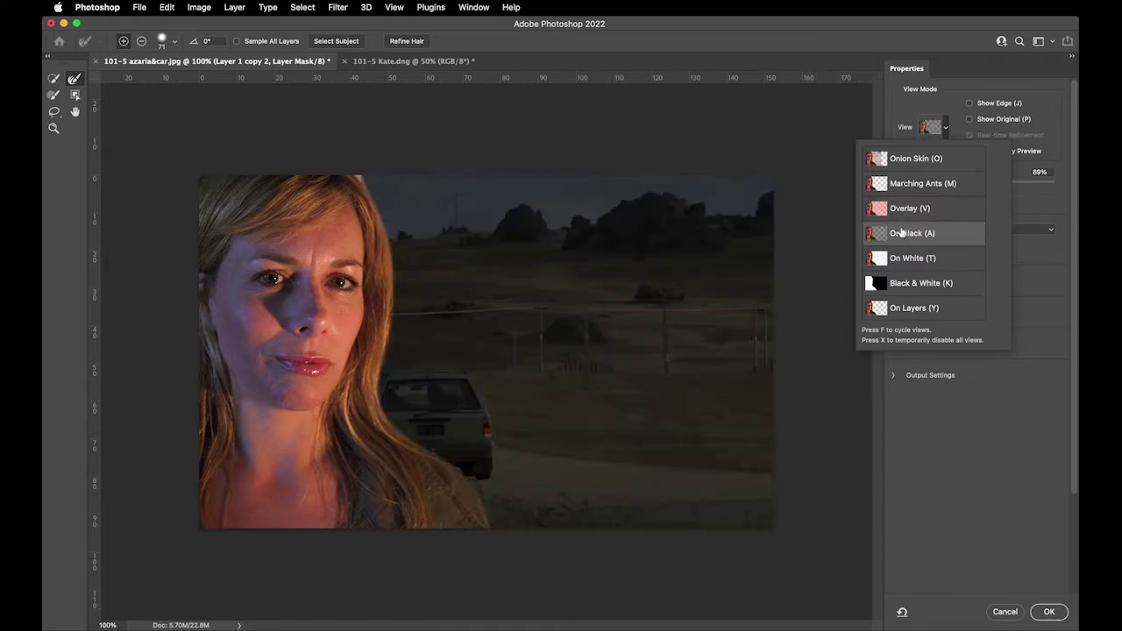
left_click(1028, 413)
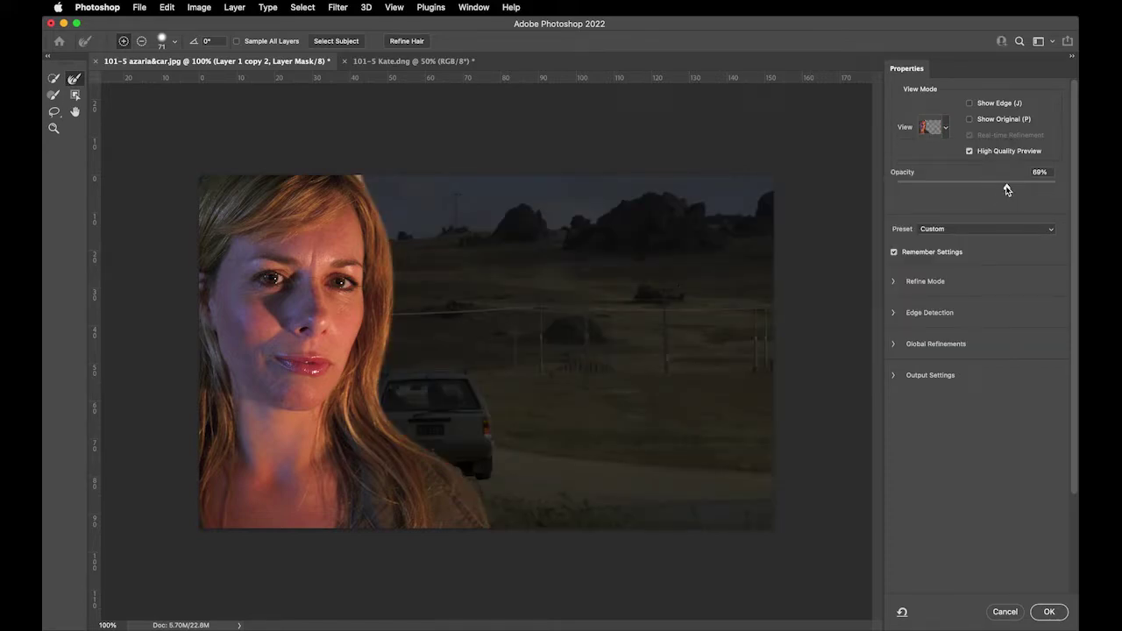
mouse_move(1004, 187)
left_mouse_down()
mouse_move(953, 183)
mouse_move(983, 188)
left_mouse_up()
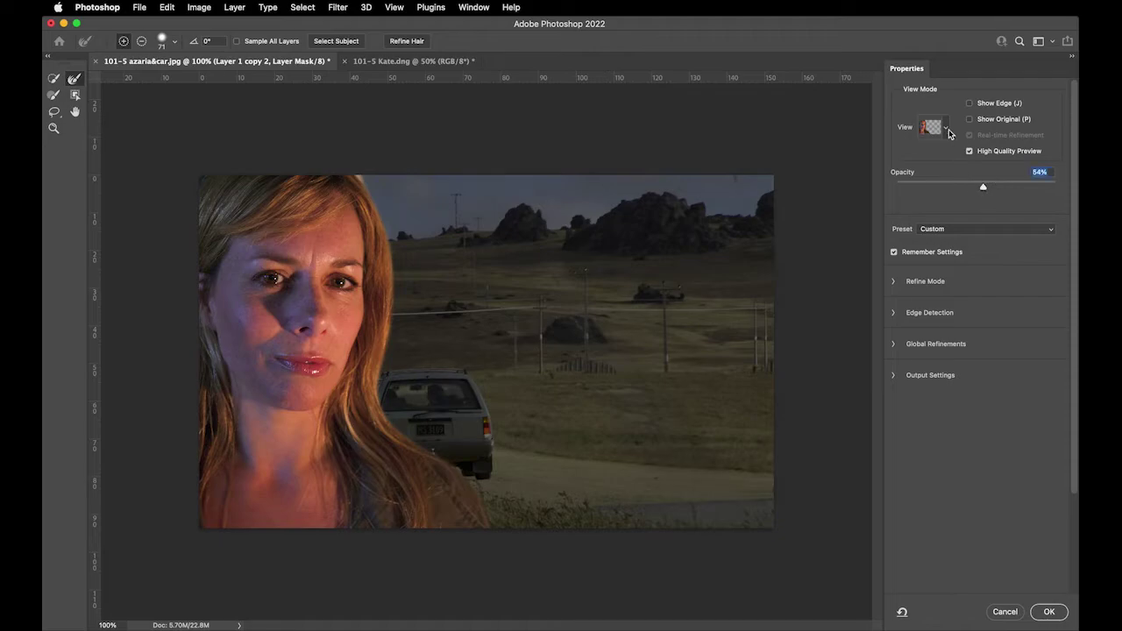
left_click(947, 129)
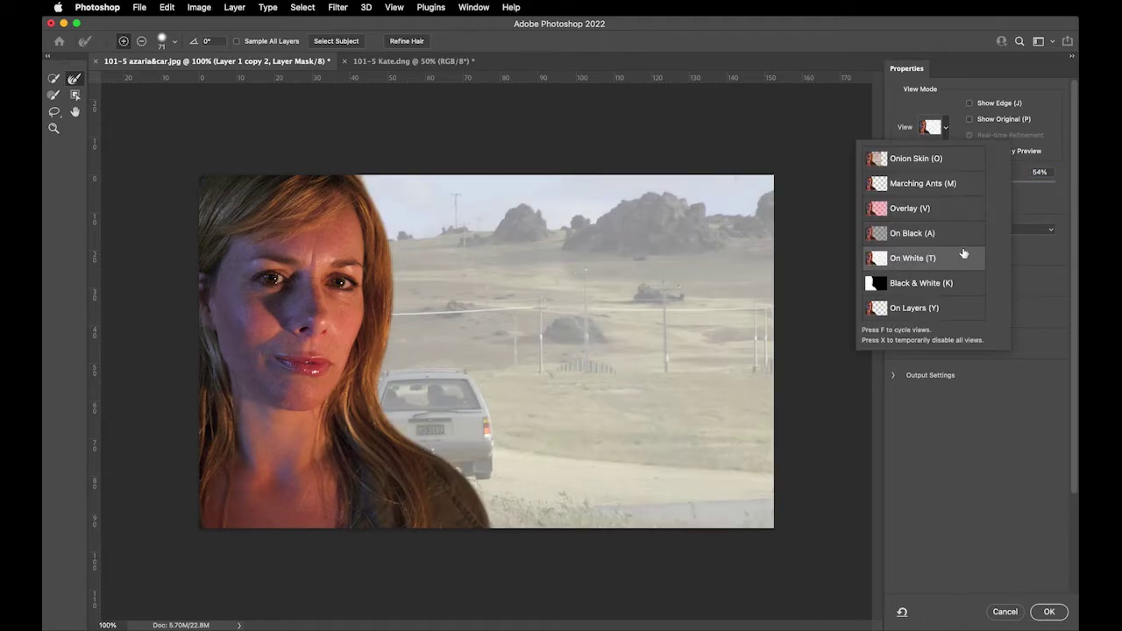
left_click(1019, 393)
mouse_move(983, 187)
left_mouse_down()
mouse_move(950, 187)
mouse_move(992, 185)
mouse_move(971, 190)
left_mouse_up()
- Preview the portrait mask in Black & White view, and switch the preview to On Layers over the landscape
left_click(947, 128)
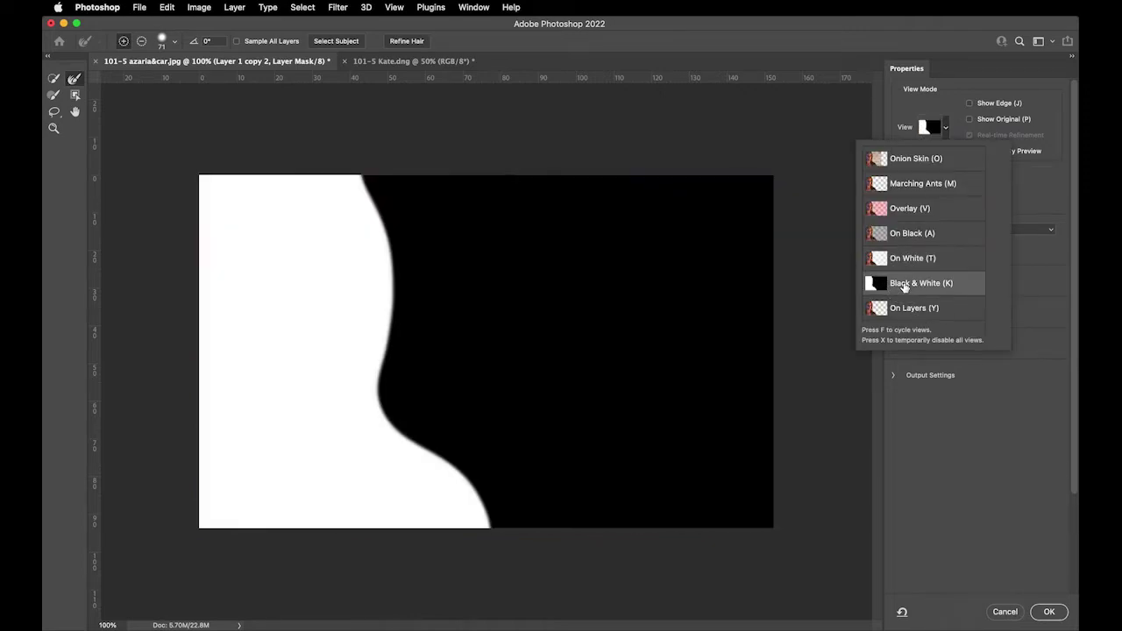
left_click(1033, 198)
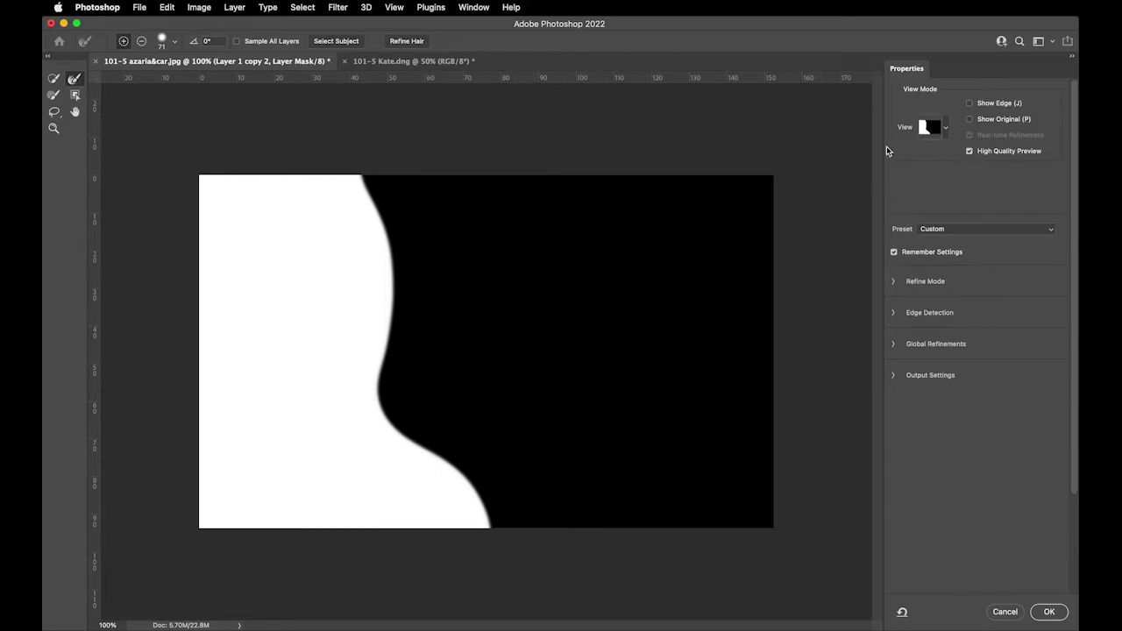
left_click(946, 130)
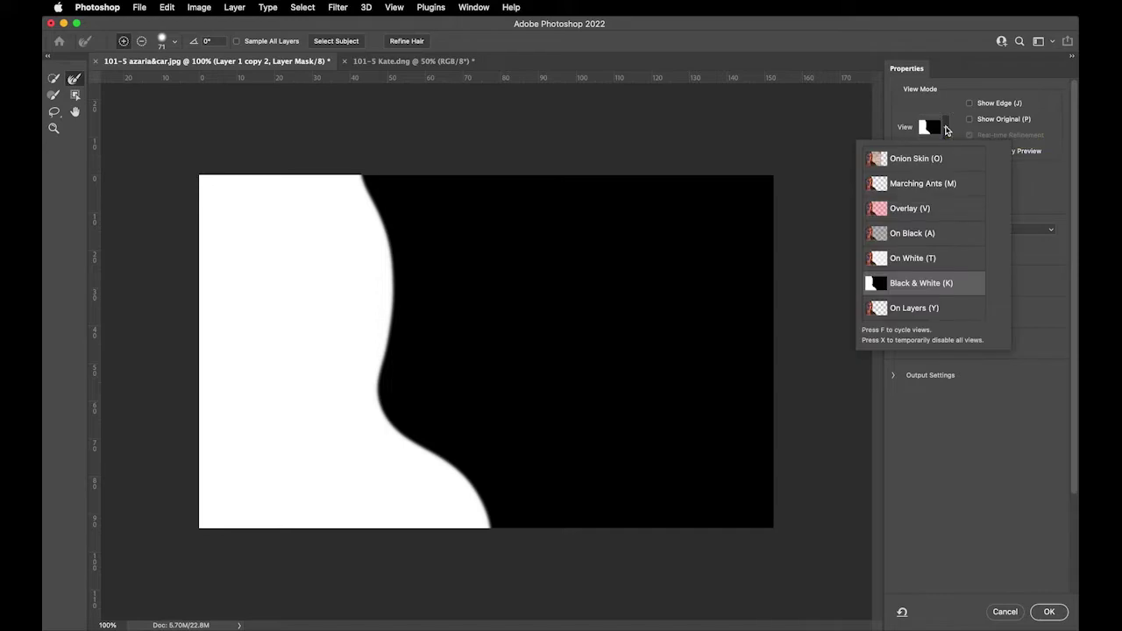
left_click(907, 308)
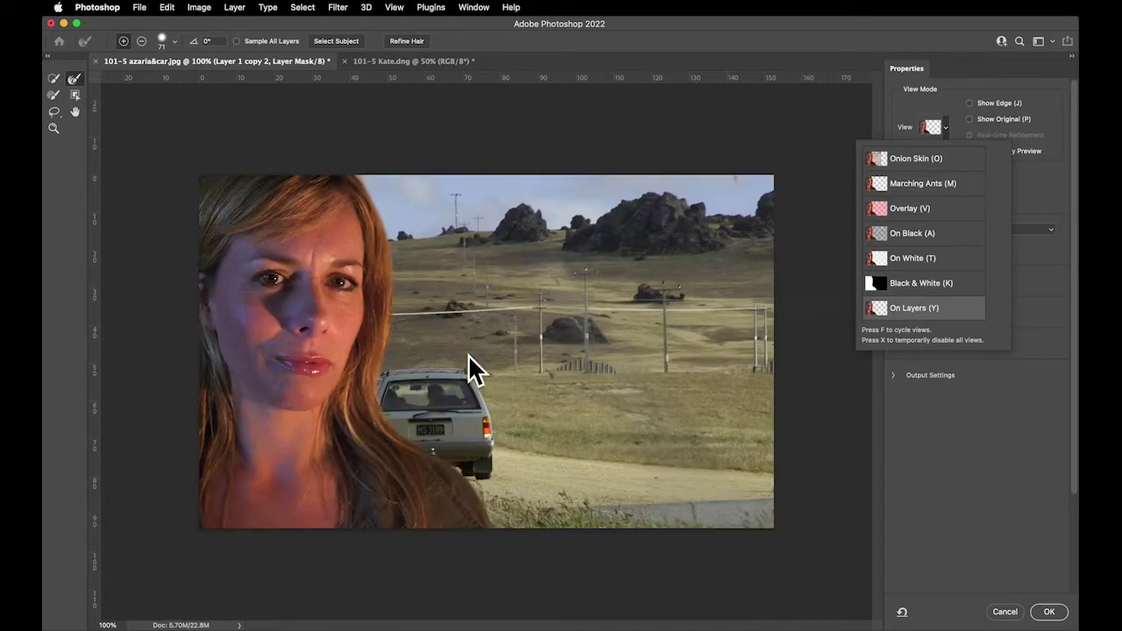
left_click(1021, 403)
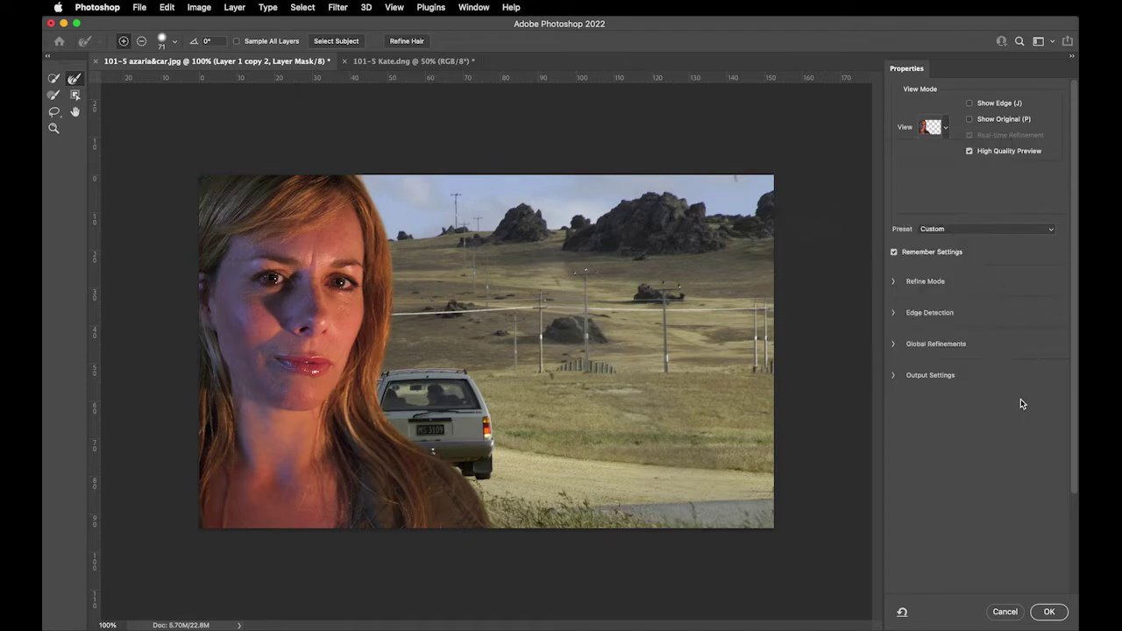
- Switch the portrait mask preview back to Overlay view and set the overlay opacity to 57%
left_click(946, 130)
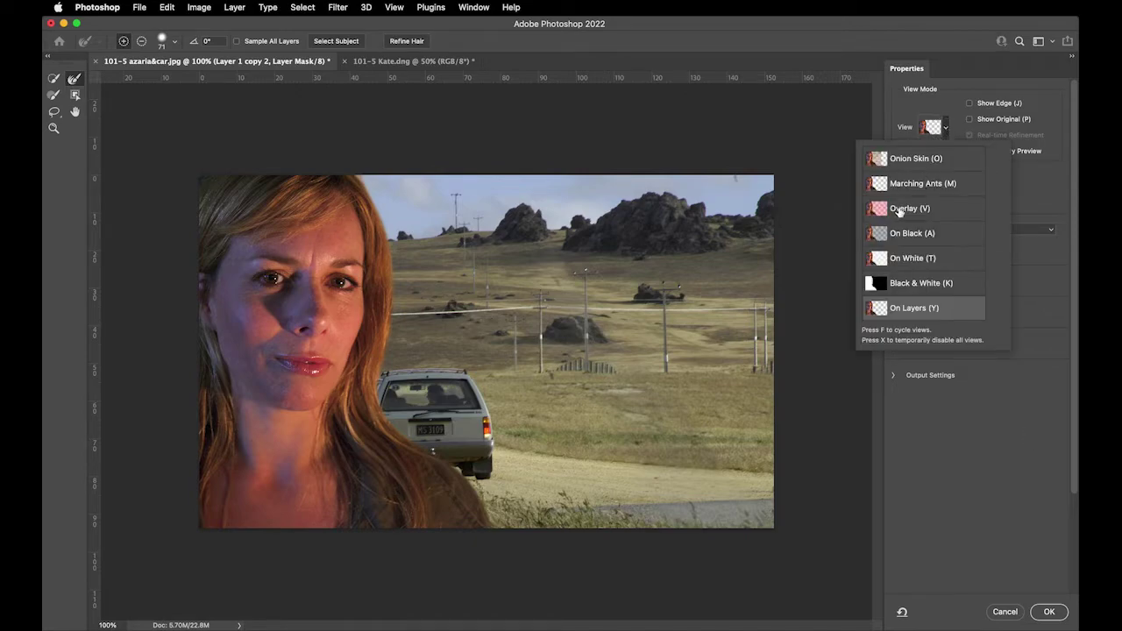
left_click(900, 212)
left_click(976, 414)
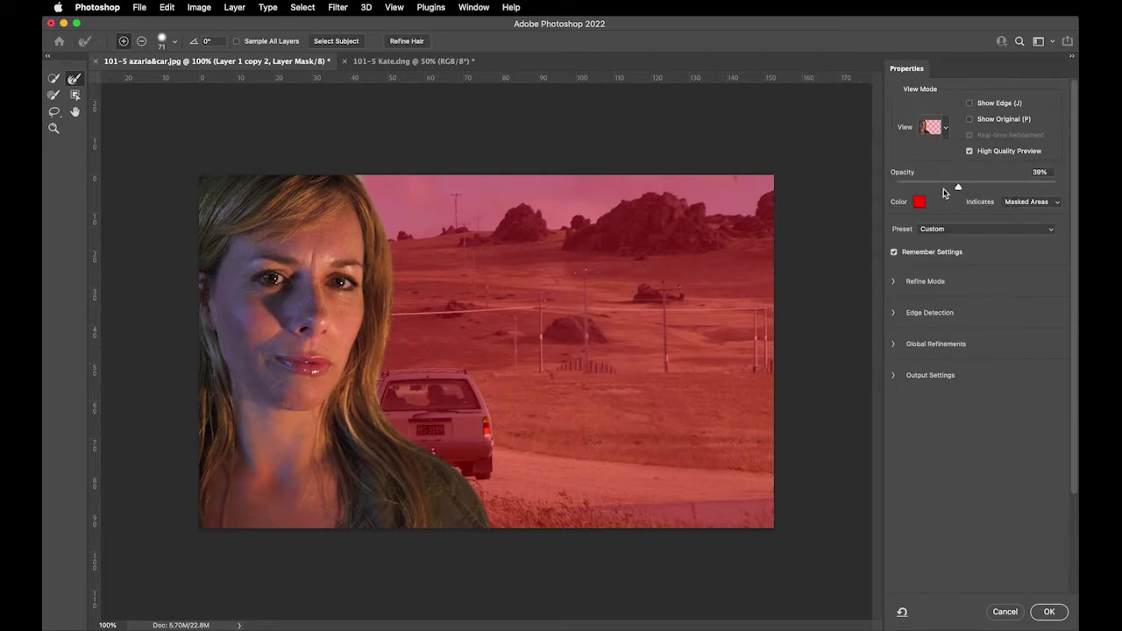
left_click_drag(958, 187, 989, 188)
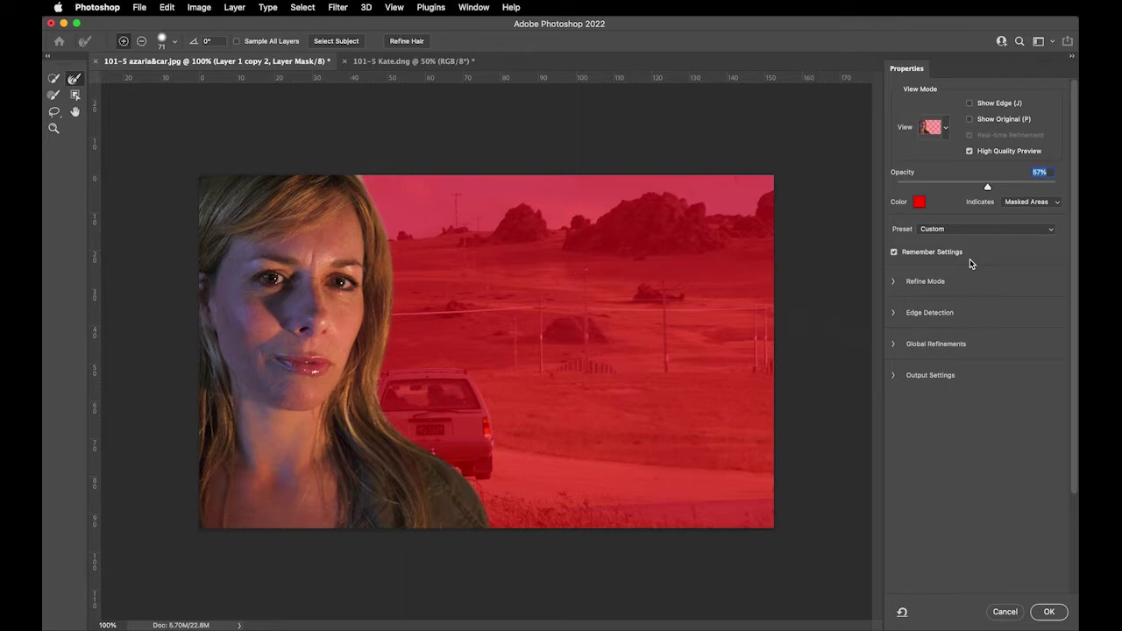
- Expand the Refine Mode, Edge Detection, Global Refinements and Output Settings sections of the mask properties
left_click(899, 286)
left_click(896, 335)
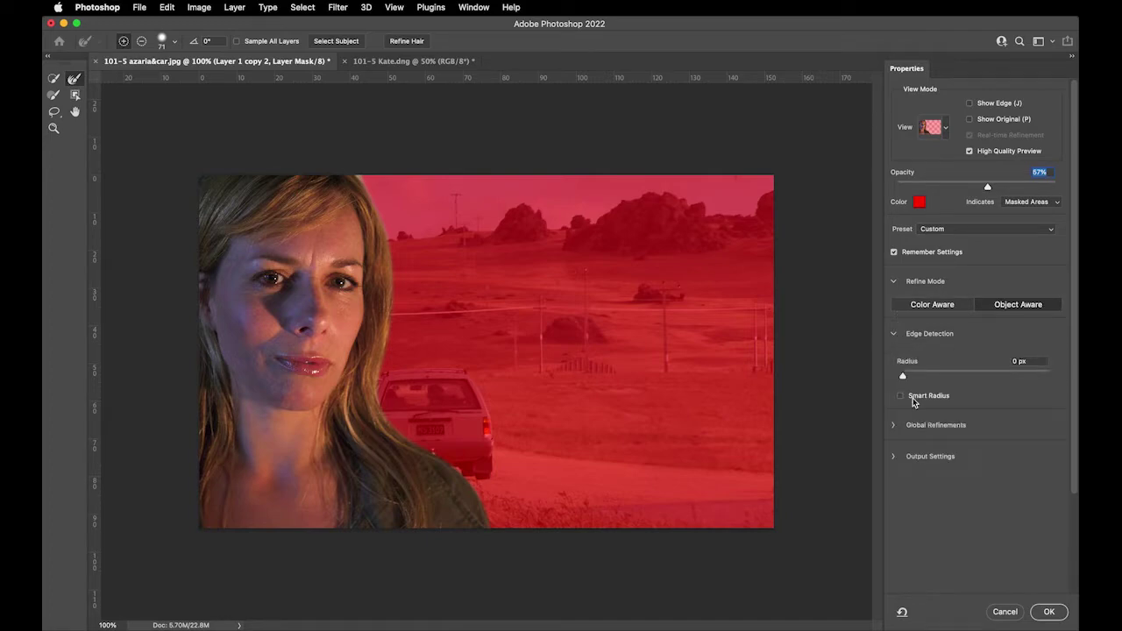
left_click(894, 428)
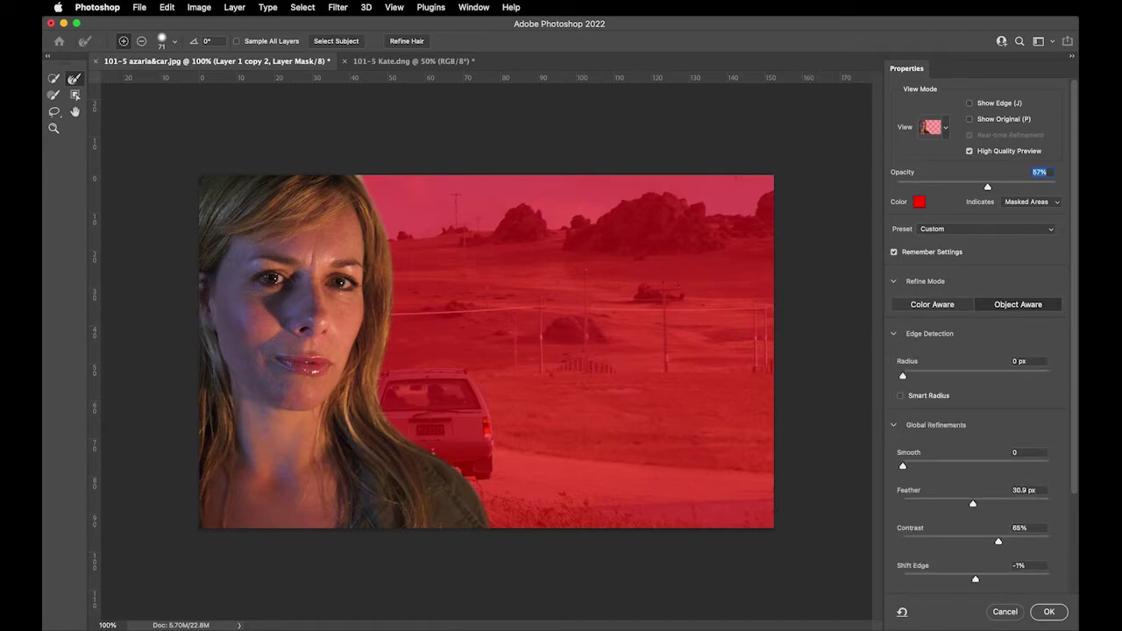
scroll(1076, 423, "down", 4)
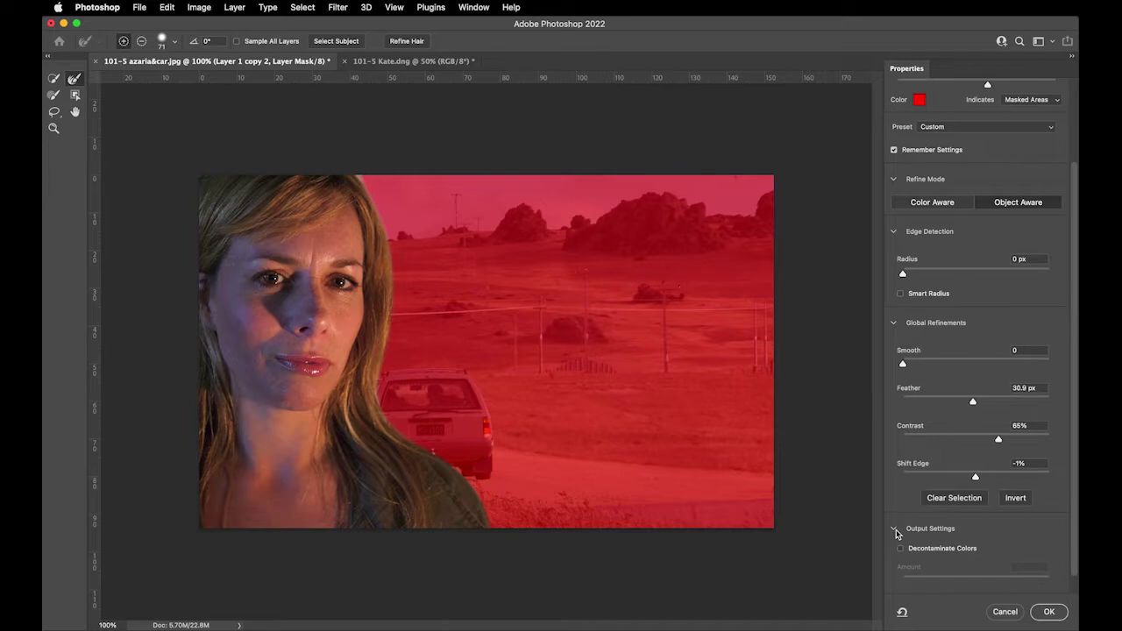
scroll(1068, 386, "up", 4)
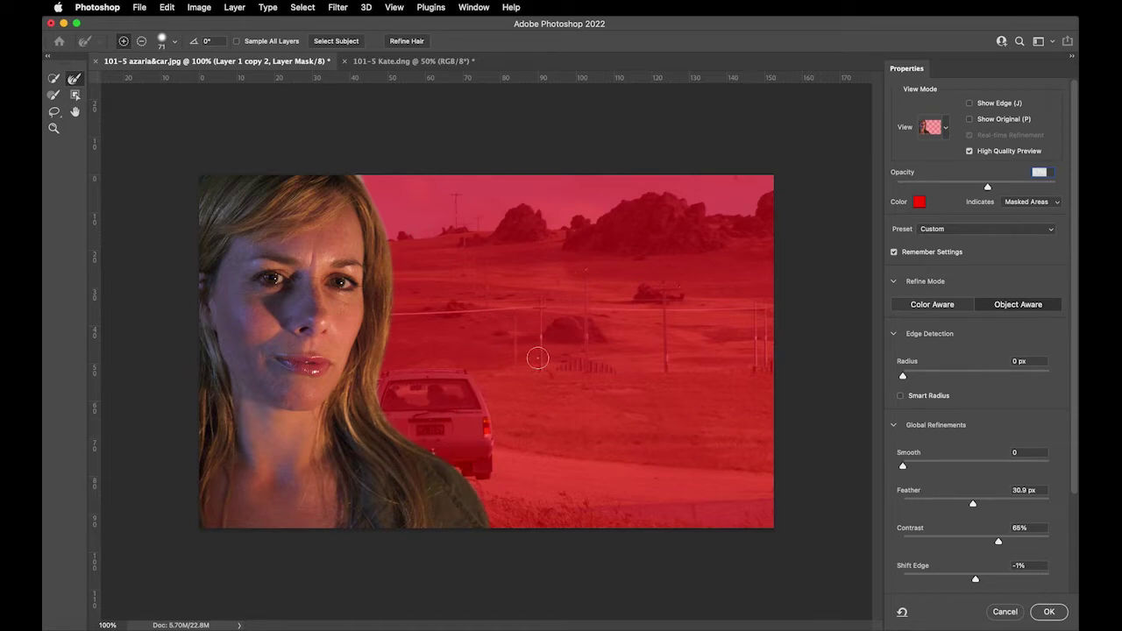
- Try the Color Aware refine mode on the portrait mask, and return to Object Aware
left_click(939, 310)
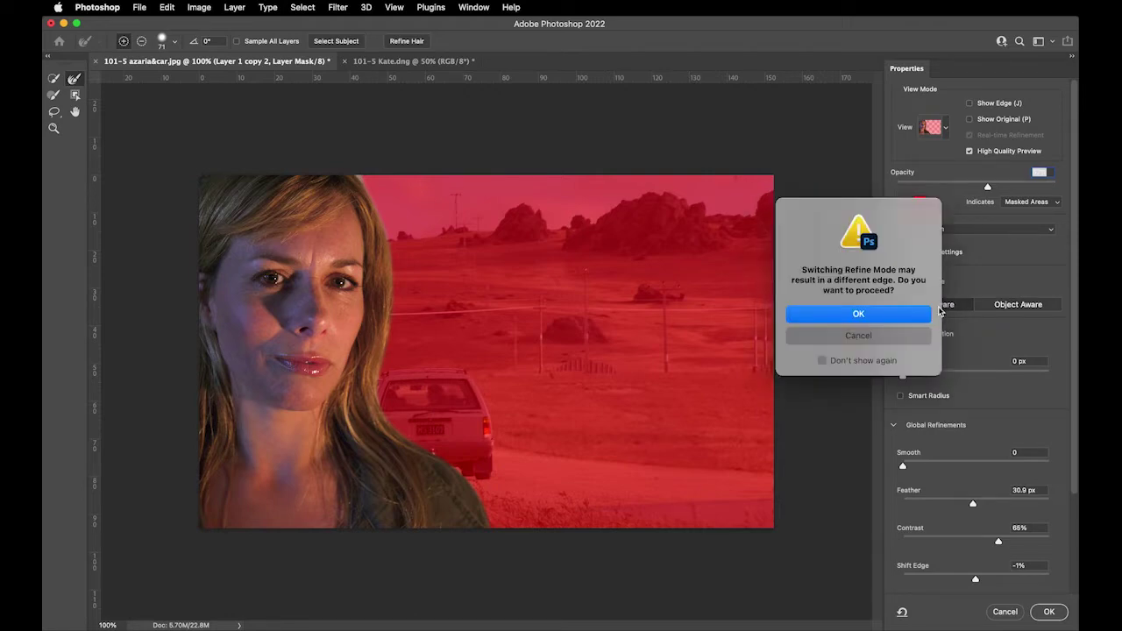
left_click(860, 315)
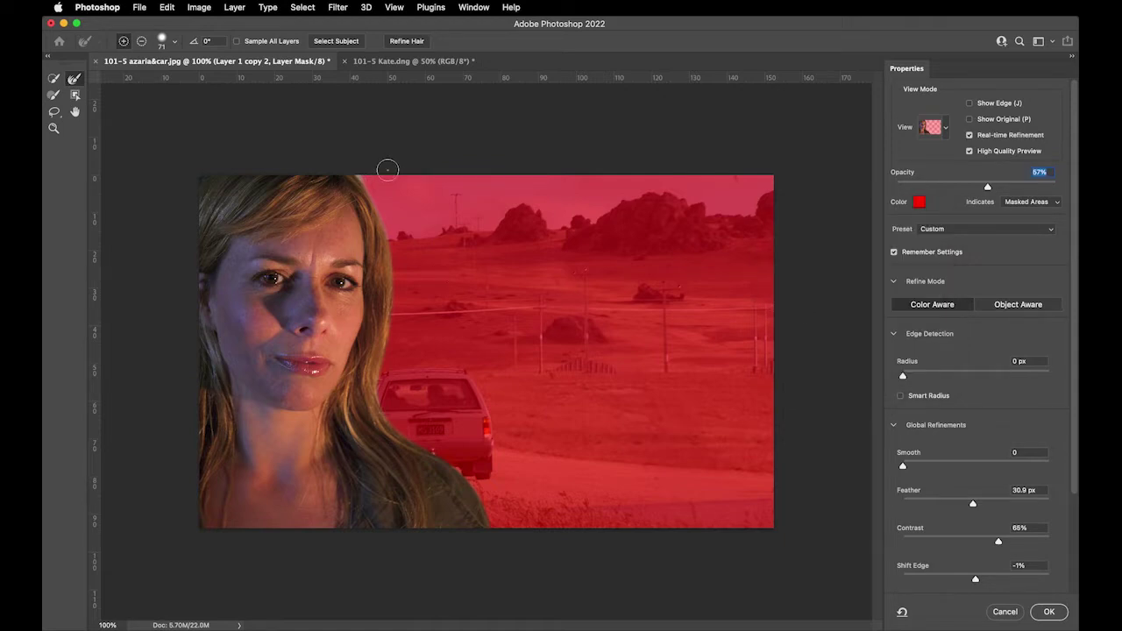
left_click(1025, 304)
left_click(859, 315)
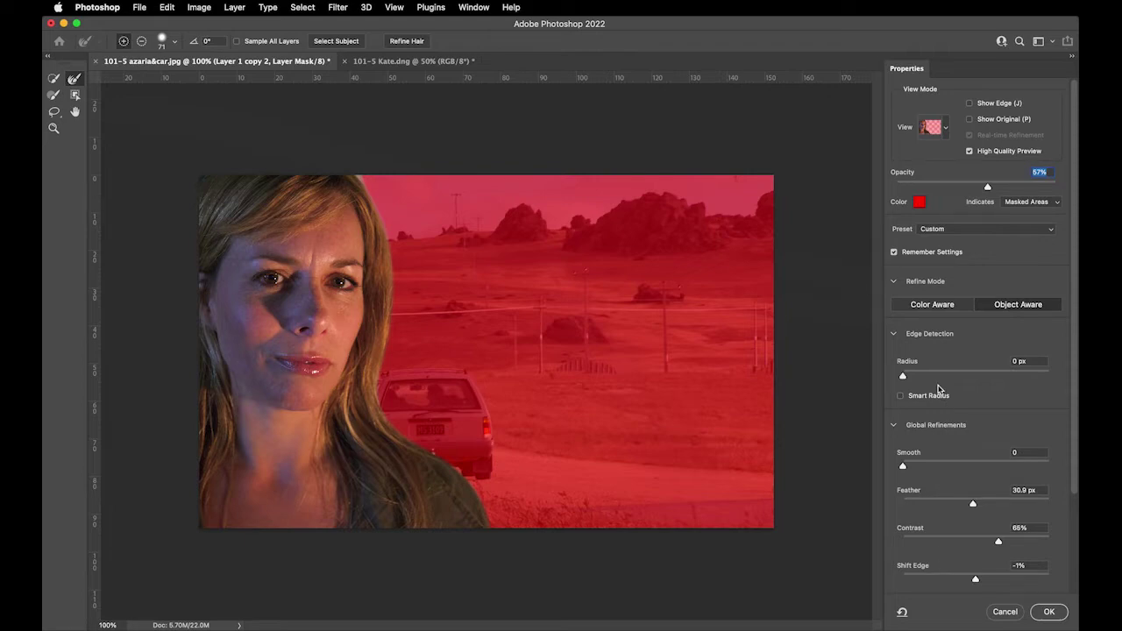
left_click(54, 80)
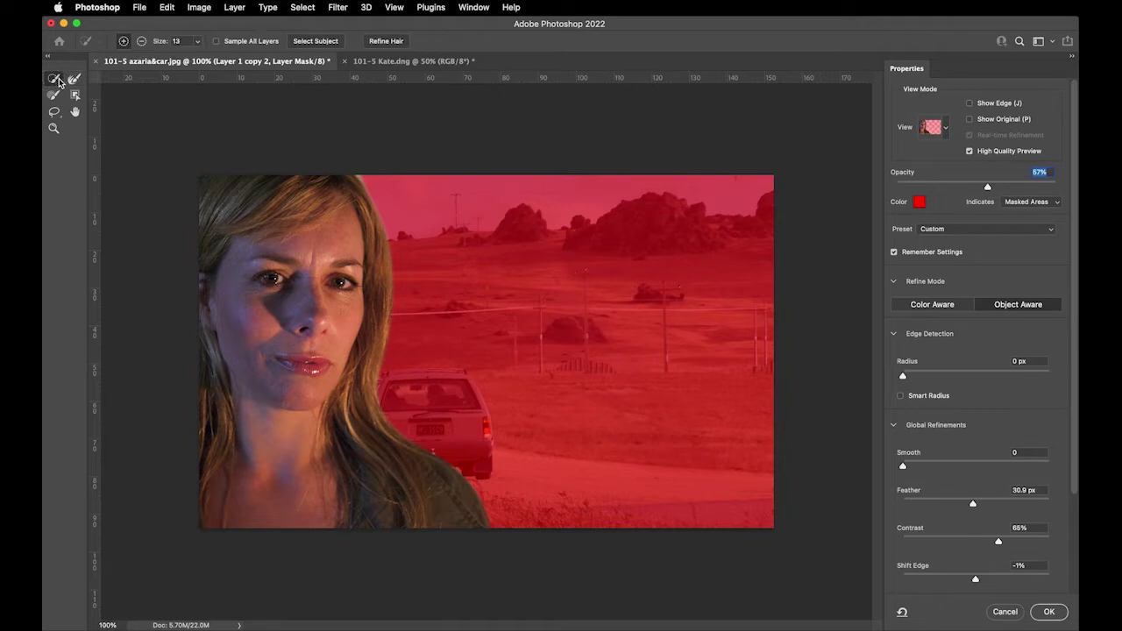
left_click(74, 80)
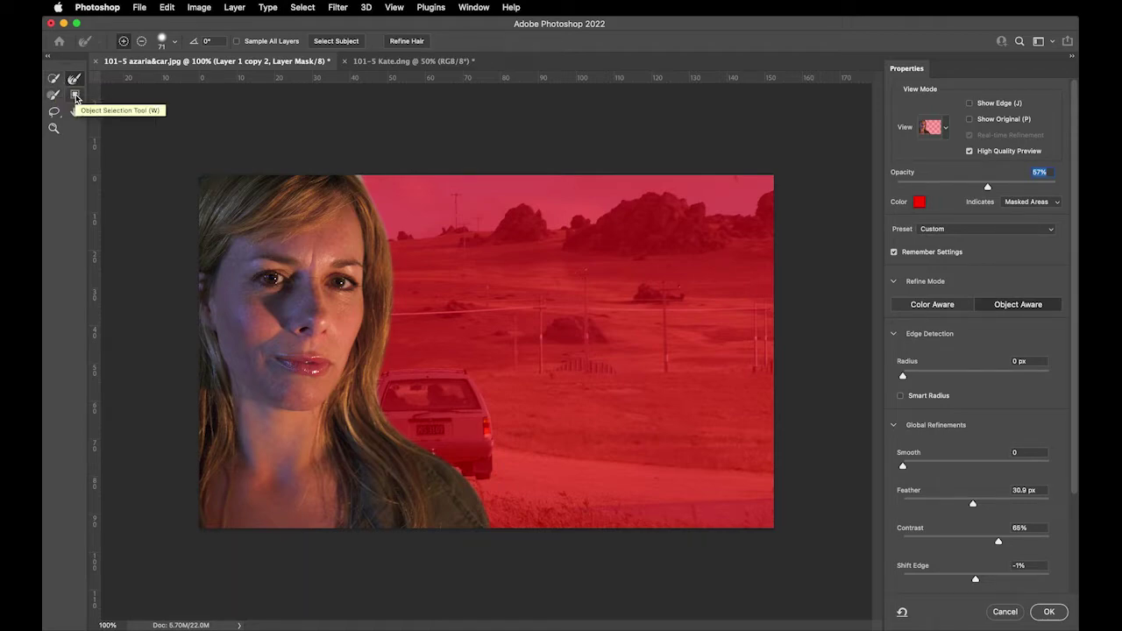
left_click(56, 113)
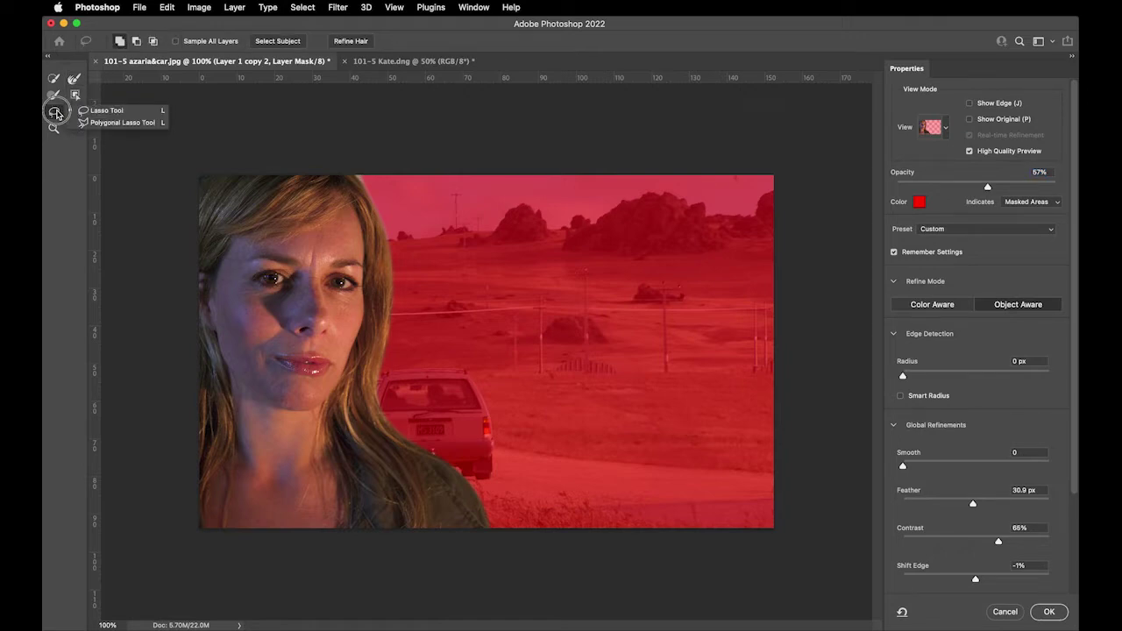
left_click(57, 115)
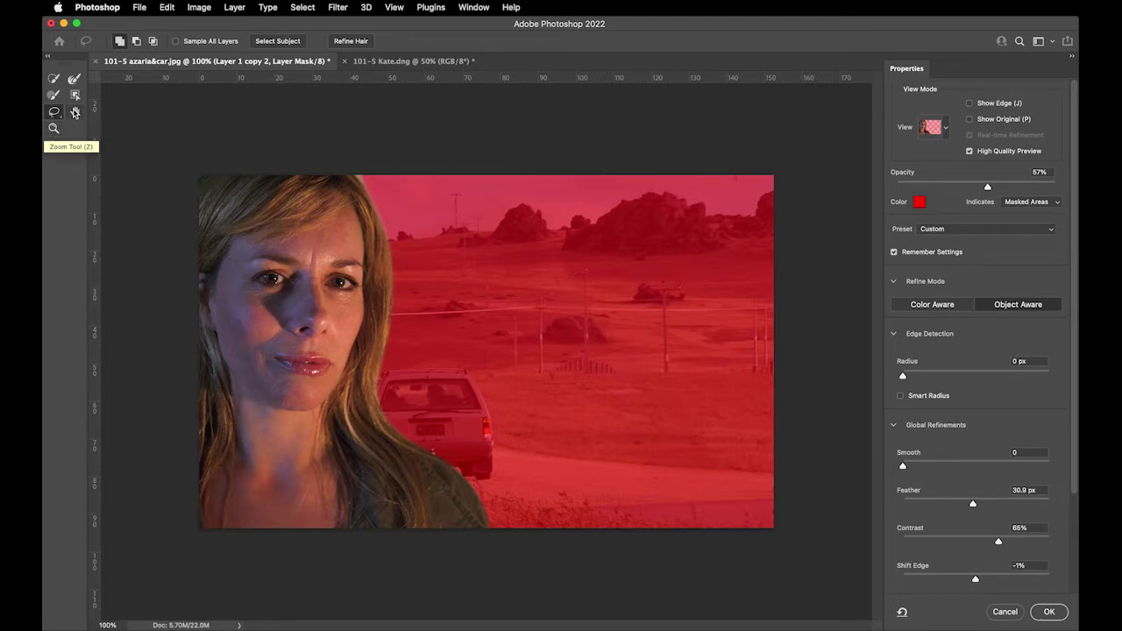
- Brush the Refine Edge Brush down the outer edge of the hair and shoulder, and brush the same edge subtractively to restore it
left_click(75, 79)
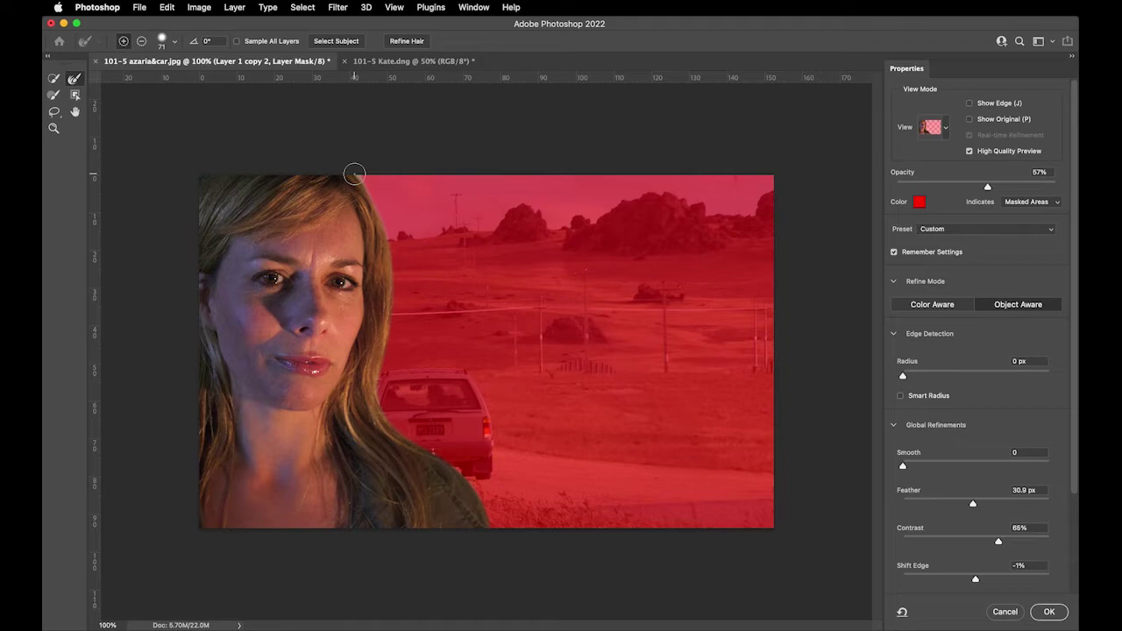
mouse_move(355, 173)
left_mouse_down()
mouse_move(382, 273)
mouse_move(371, 399)
mouse_move(454, 475)
mouse_move(487, 550)
left_mouse_up()
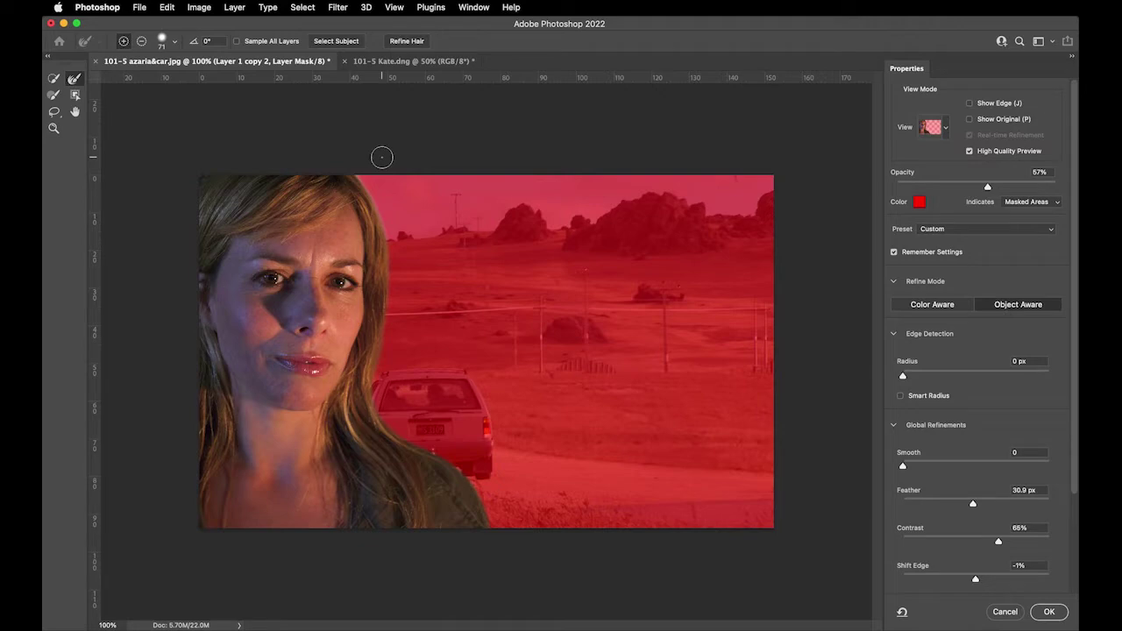
key("alt")
mouse_move(353, 168)
left_mouse_down()
mouse_move(380, 217)
mouse_move(384, 270)
mouse_move(377, 414)
mouse_move(445, 466)
mouse_move(488, 544)
left_mouse_up()
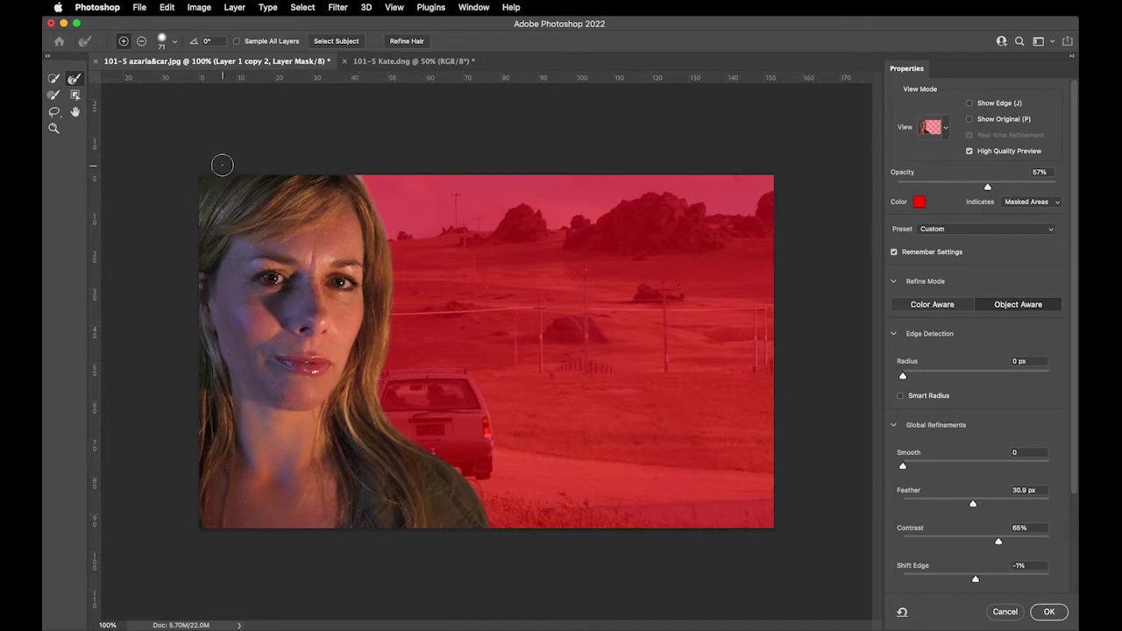
- Paint away the leftover background beside the top of the hair with the Brush tool in subtract mode
left_click(54, 95)
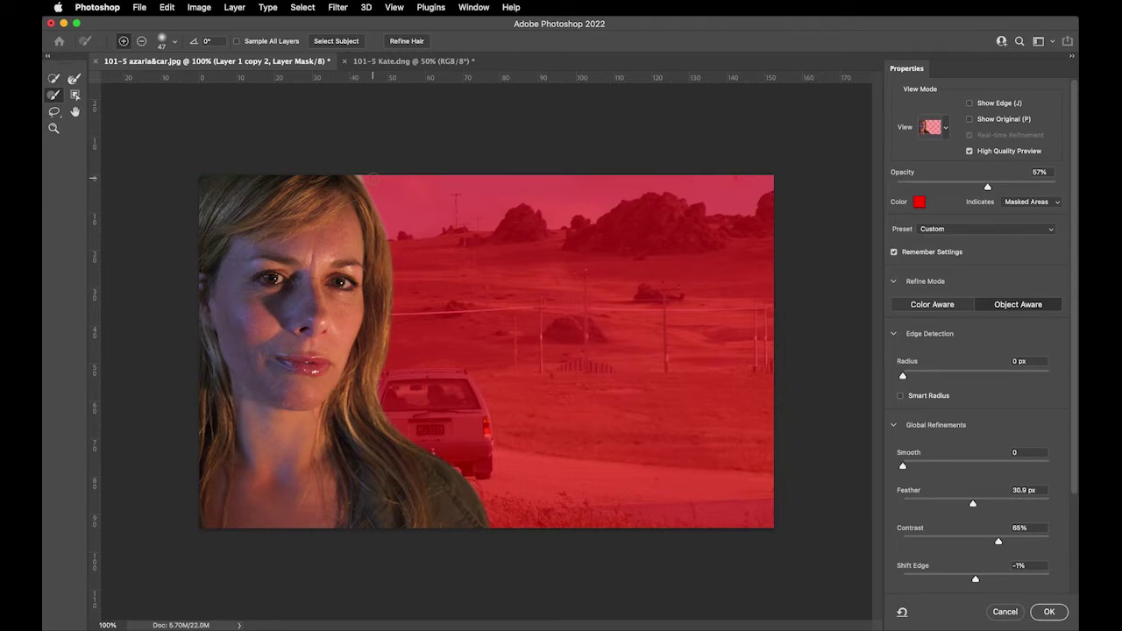
key("alt")
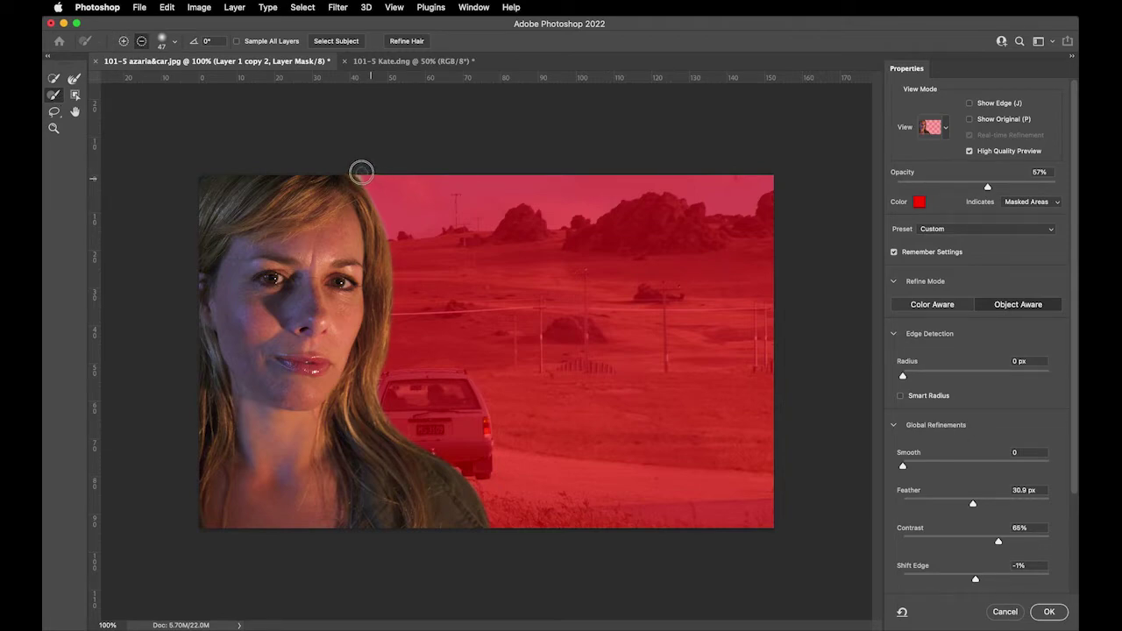
left_click_drag(361, 174, 365, 171)
key("alt")
- Try painting a spot of the sky beside the hair back into the mask in add mode, and undo it
key("alt")
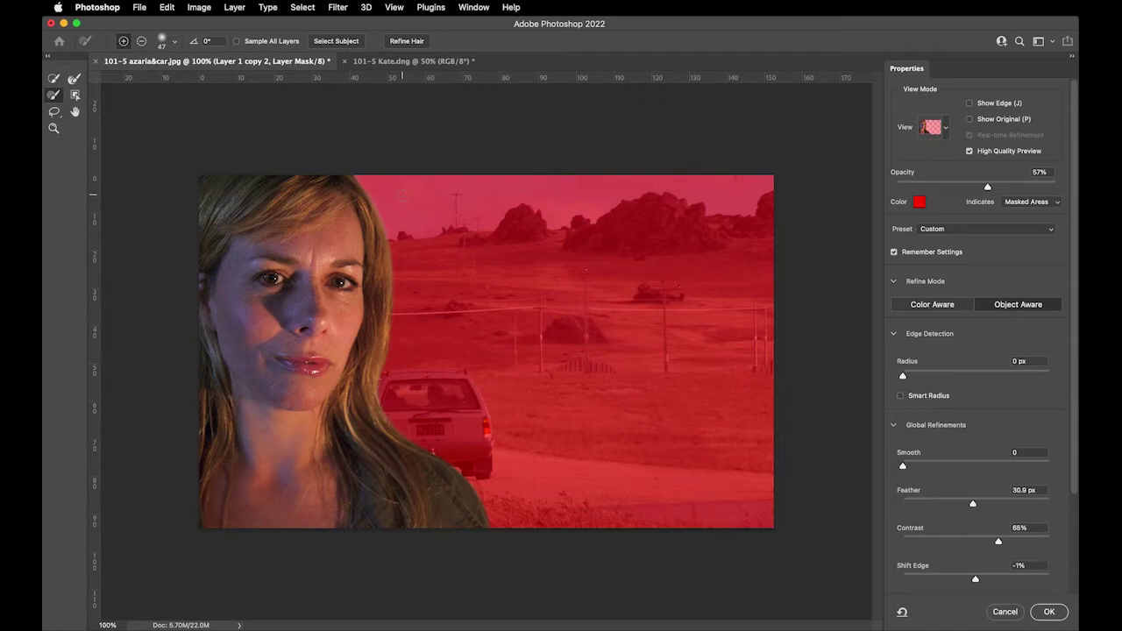
left_click(413, 199)
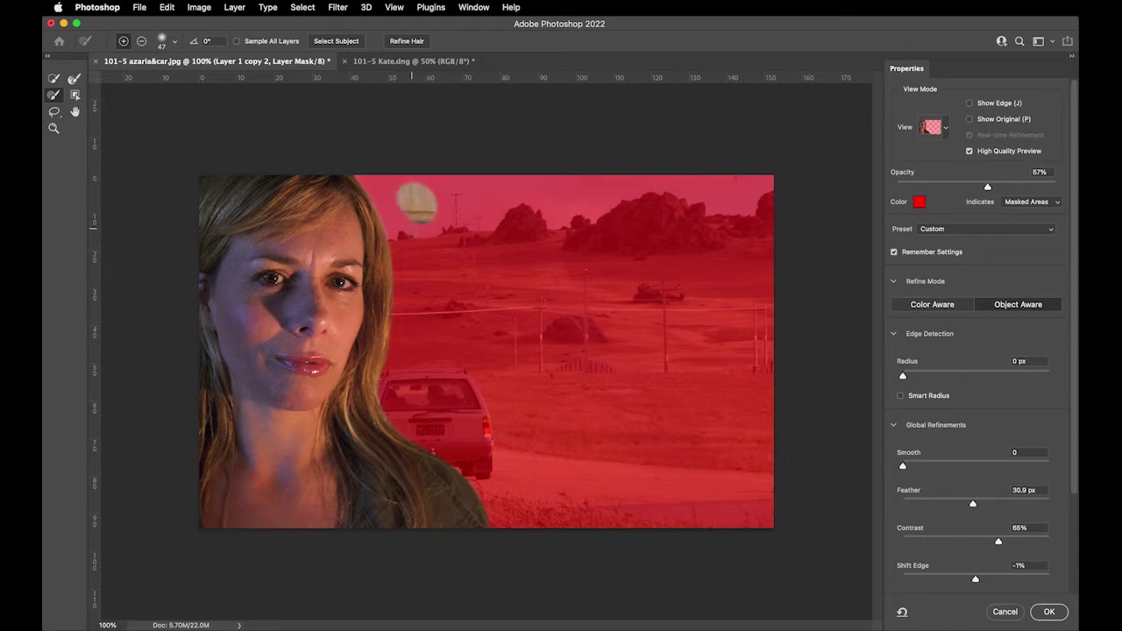
key("super+z")
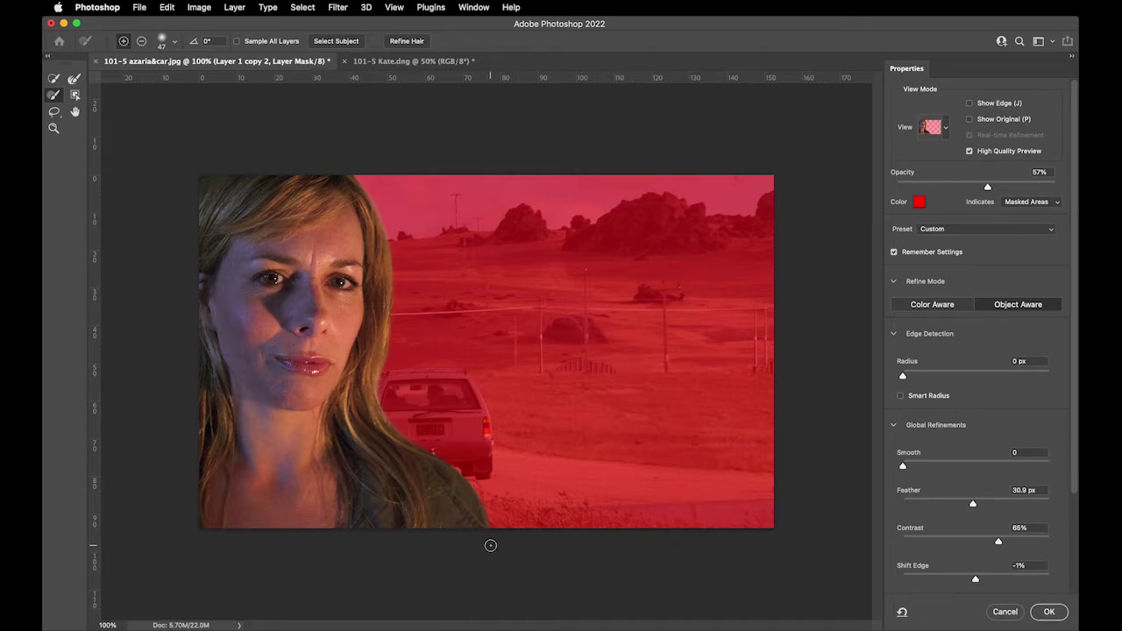
- Output the refined portrait mask to a New Layer with Layer Mask, and enlarge the Layers panel
scroll(1074, 410, "down", 1)
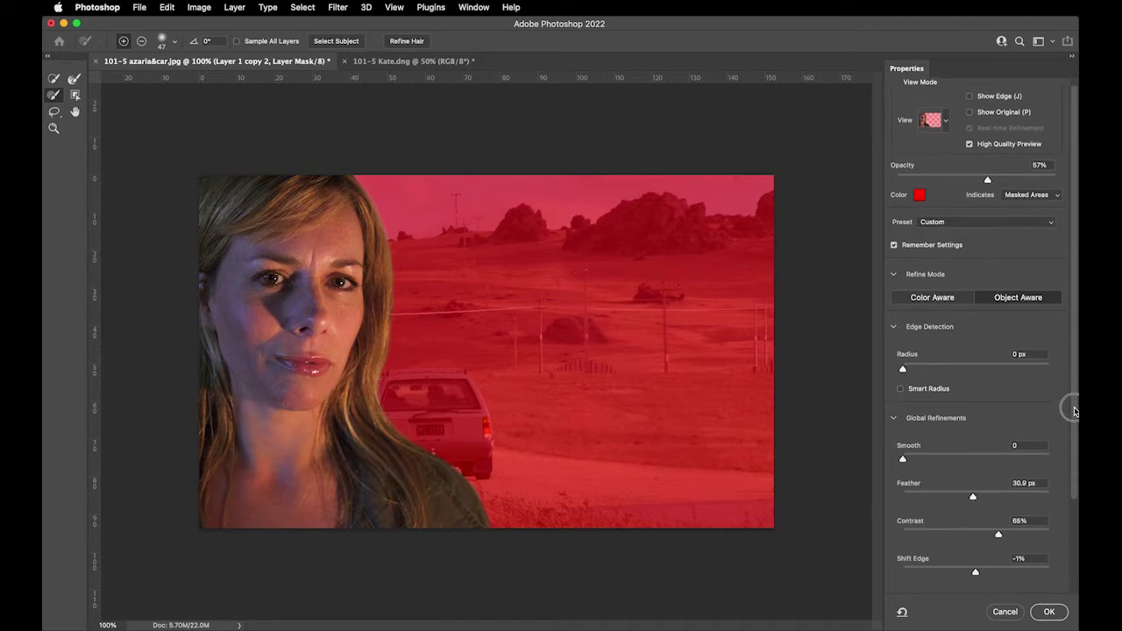
left_click_drag(1075, 411, 1070, 501)
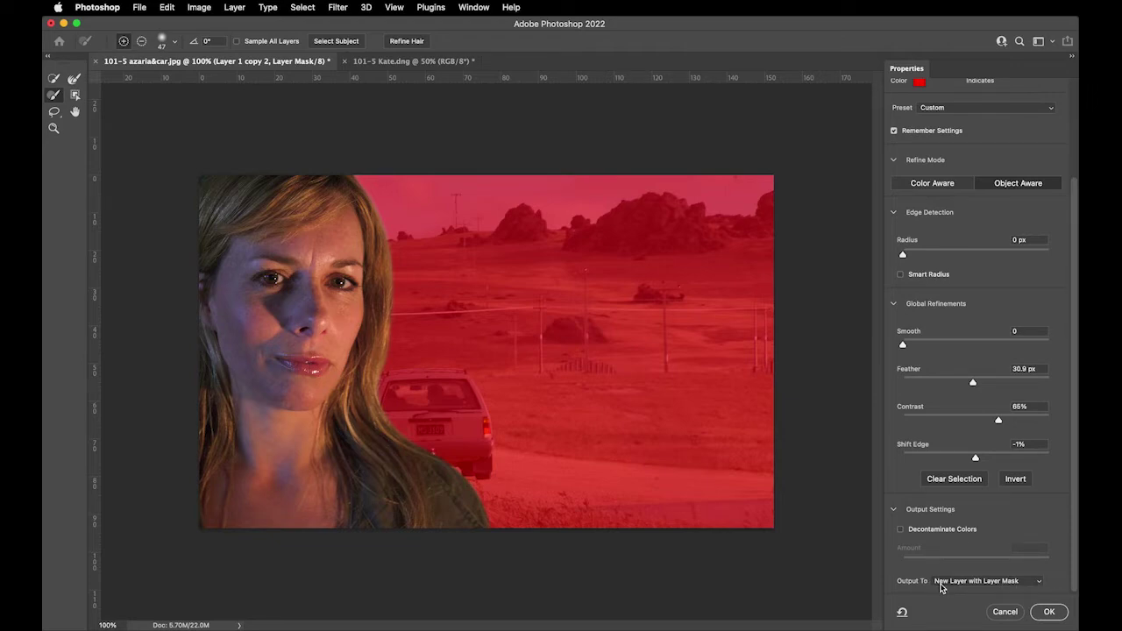
left_click(1041, 584)
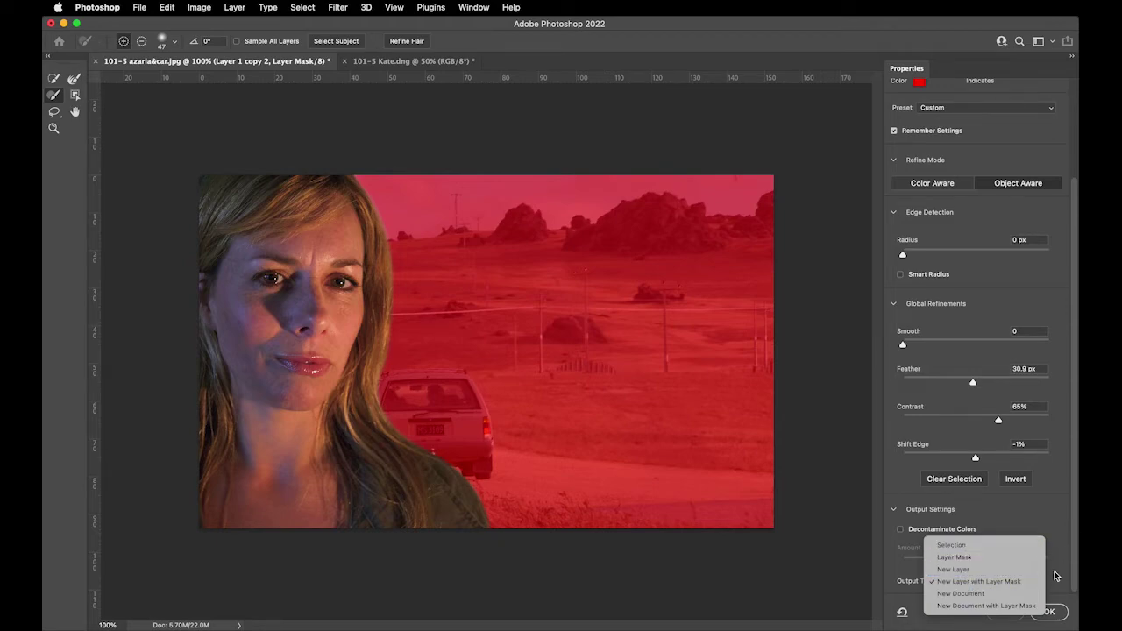
left_click(997, 583)
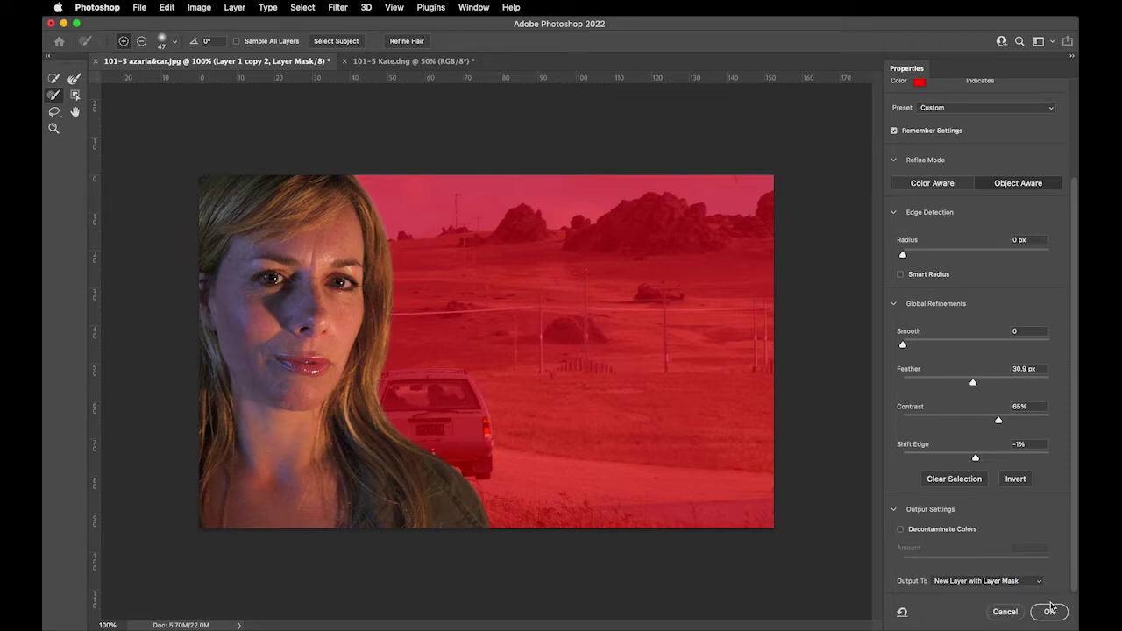
left_click(1049, 612)
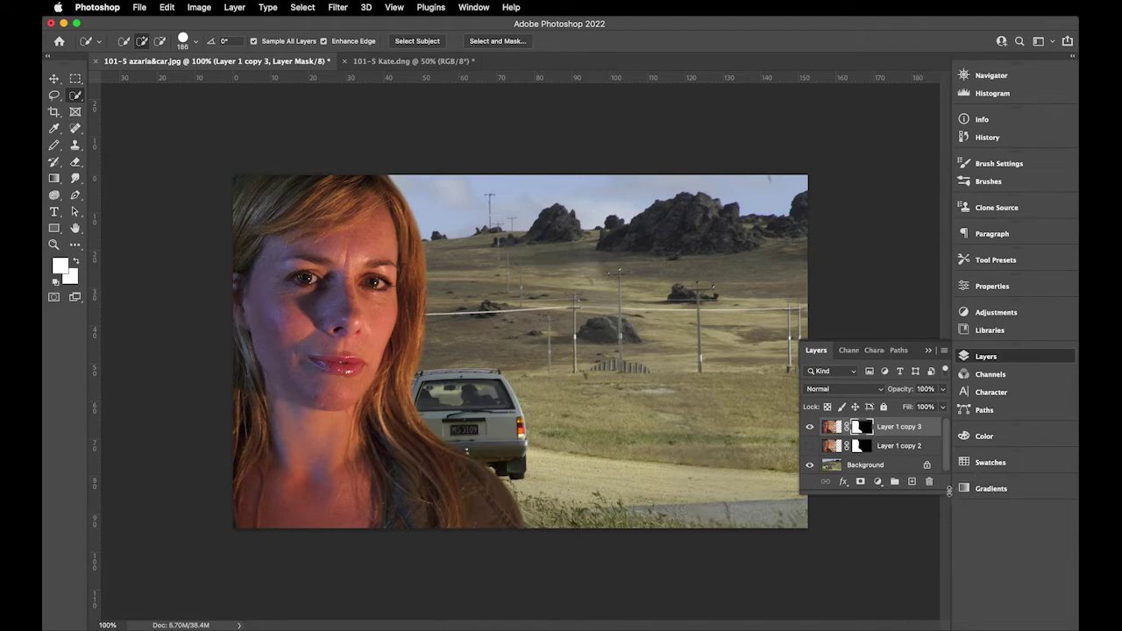
left_click_drag(950, 493, 949, 520)
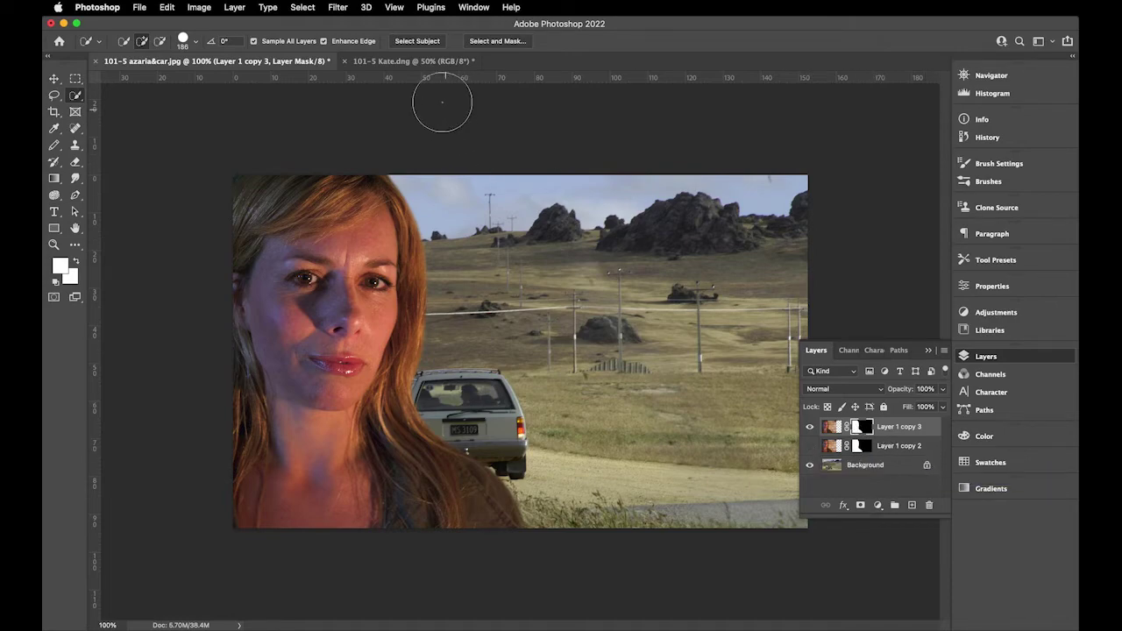
- Reopen Select and Mask for the new portrait layer, try an Edge Detection radius of 48 px, and reset it to 0 px
left_click(498, 41)
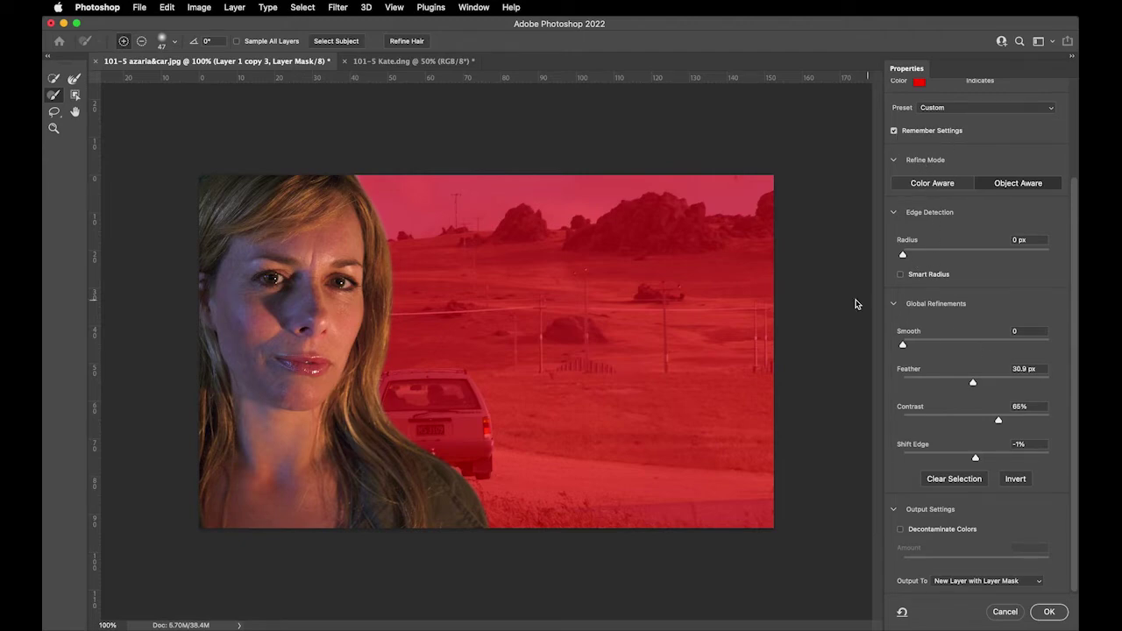
scroll(1043, 506, "up", 5)
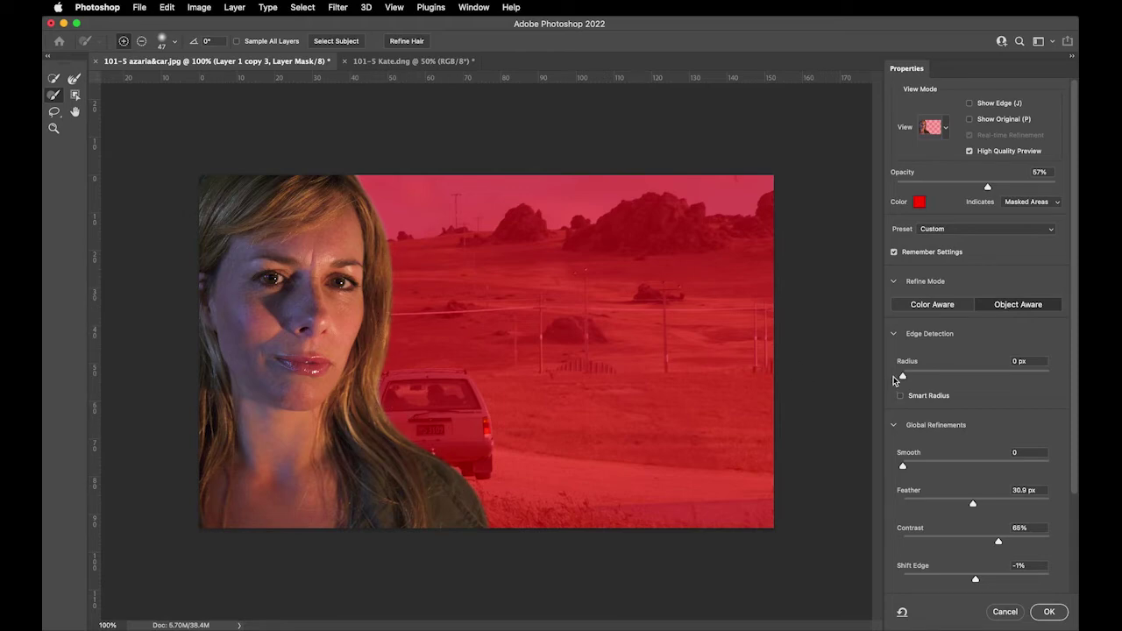
left_click_drag(903, 377, 994, 379)
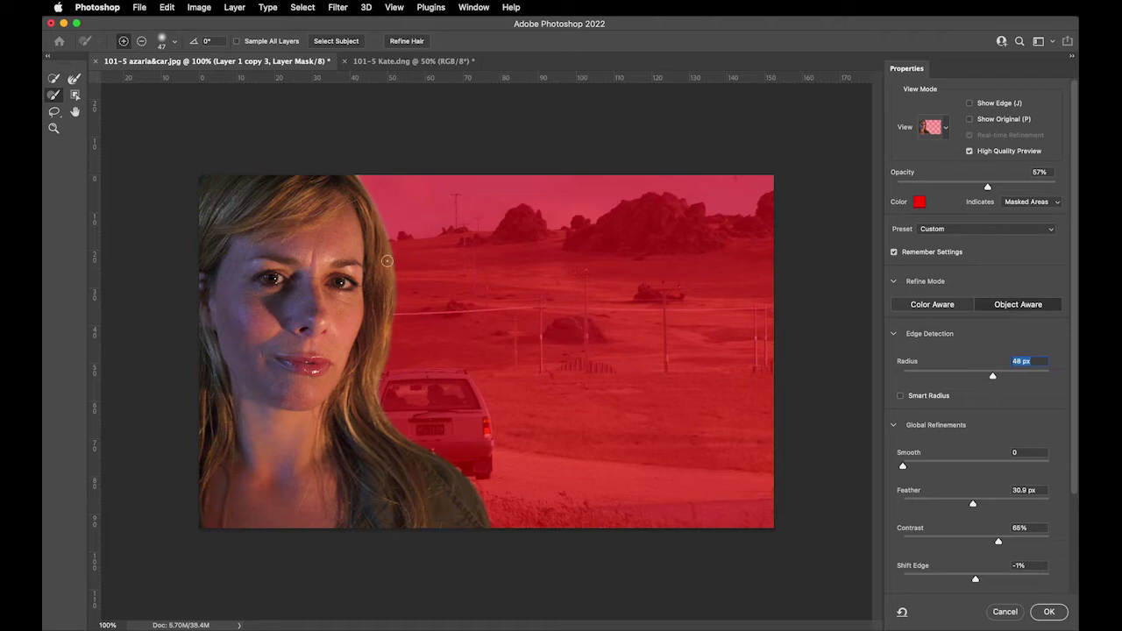
left_click_drag(995, 379, 883, 377)
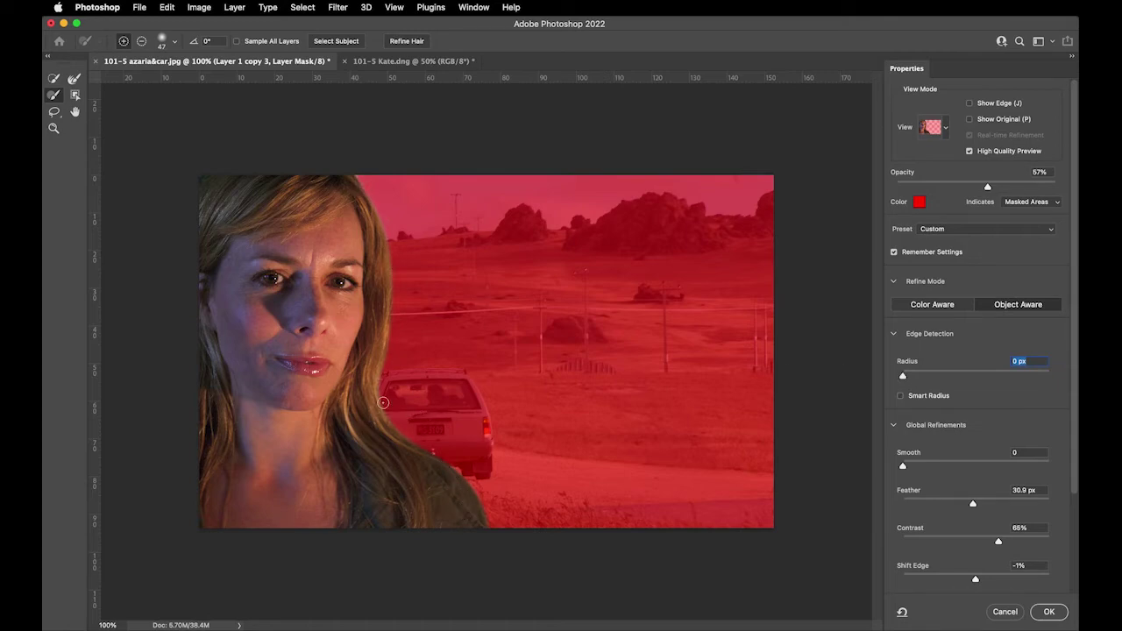
- Enable Smart Radius, try a 19 px radius, and set the Edge Detection radius to 5 px
left_click(901, 396)
left_click_drag(904, 377, 969, 377)
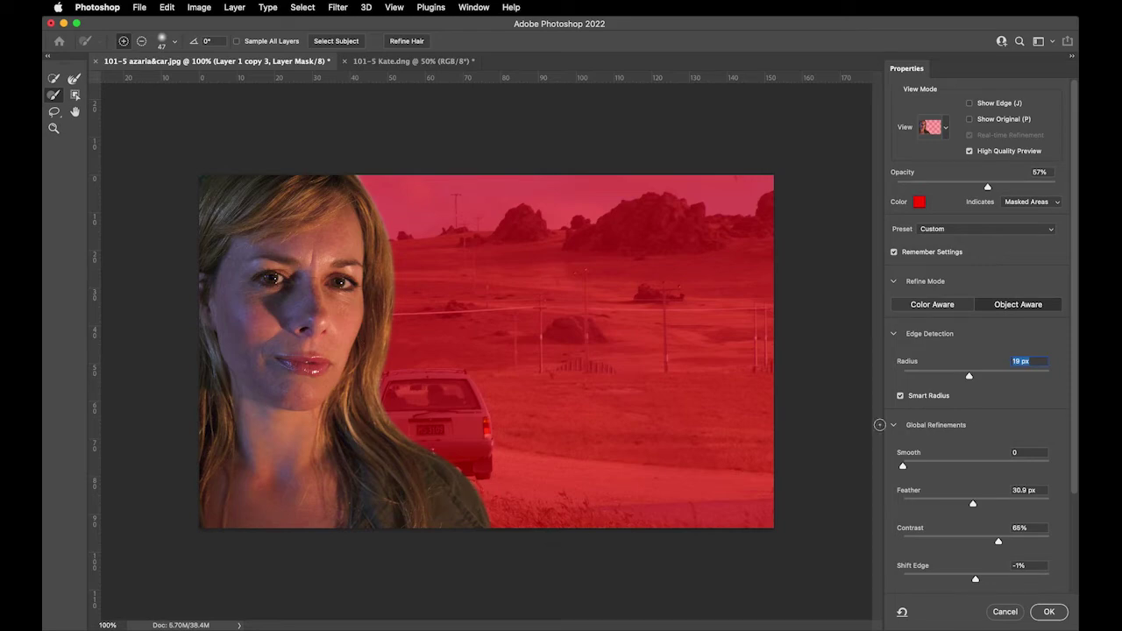
left_click_drag(969, 377, 943, 379)
- Set the mask's Global Refinements to Smooth 3, Feather 19.3 px, Contrast 69% and Shift Edge +2%
scroll(1069, 431, "down", 4)
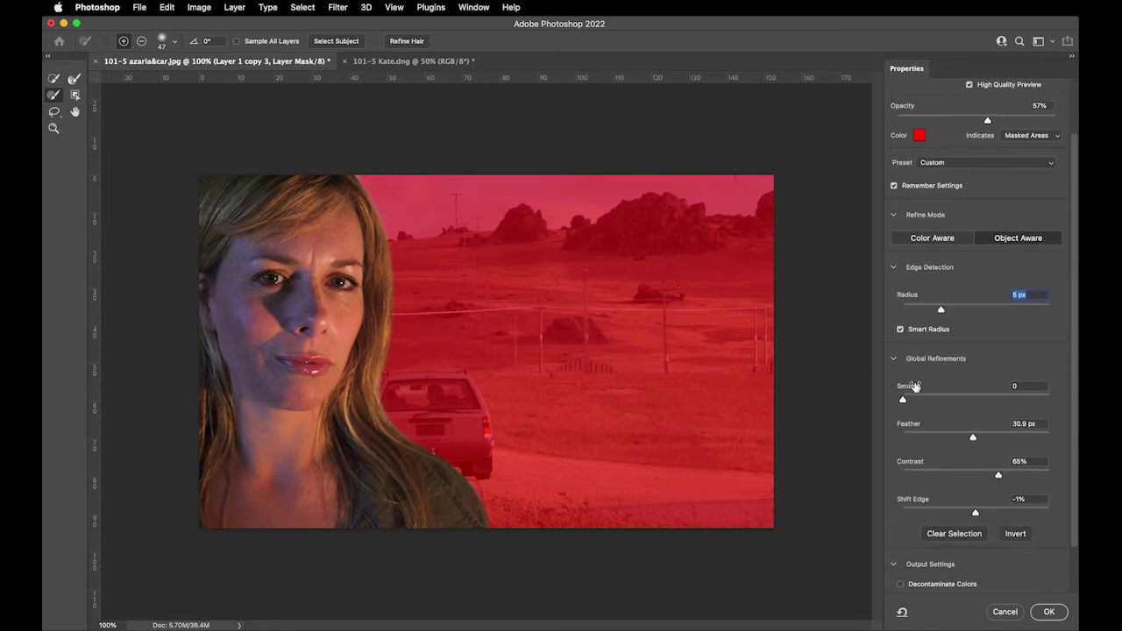
left_click_drag(906, 401, 929, 403)
type("3")
key("Return")
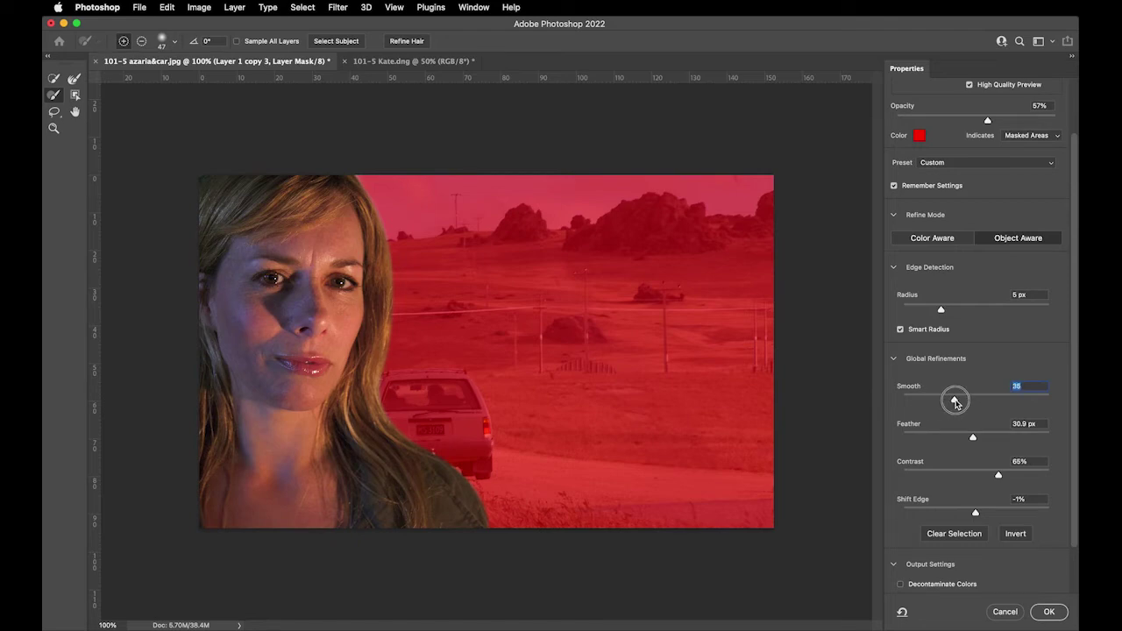
mouse_move(974, 441)
left_mouse_down()
mouse_move(1001, 439)
mouse_move(967, 436)
left_mouse_up()
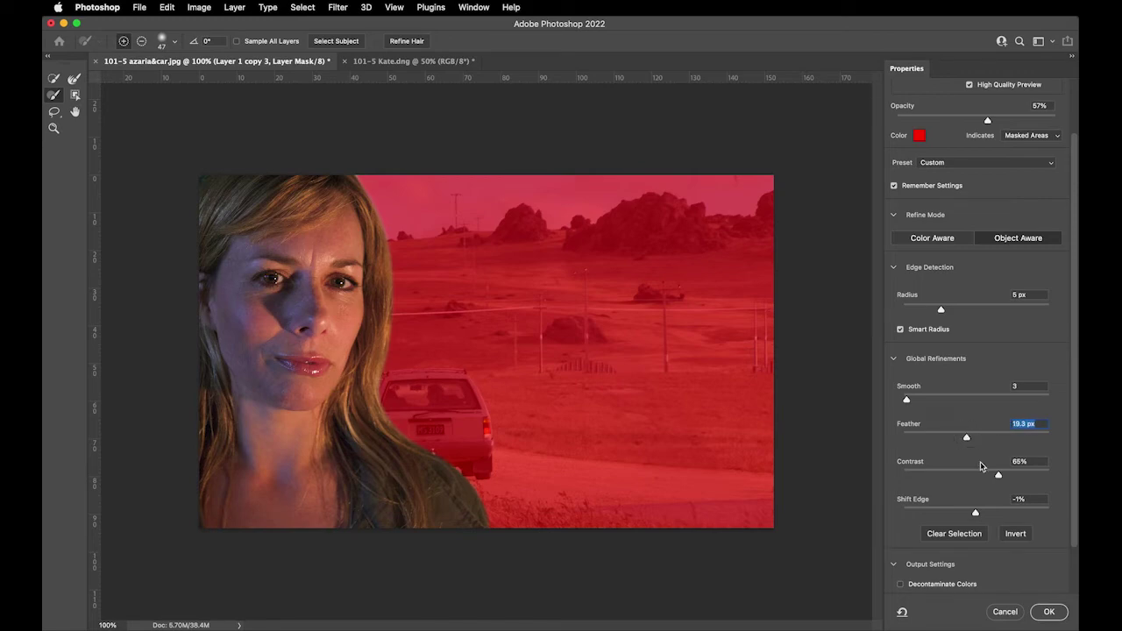
left_click_drag(1000, 478, 1007, 478)
left_click_drag(1005, 478, 1004, 476)
mouse_move(978, 516)
left_mouse_down()
mouse_move(953, 516)
mouse_move(1002, 516)
mouse_move(978, 517)
left_mouse_up()
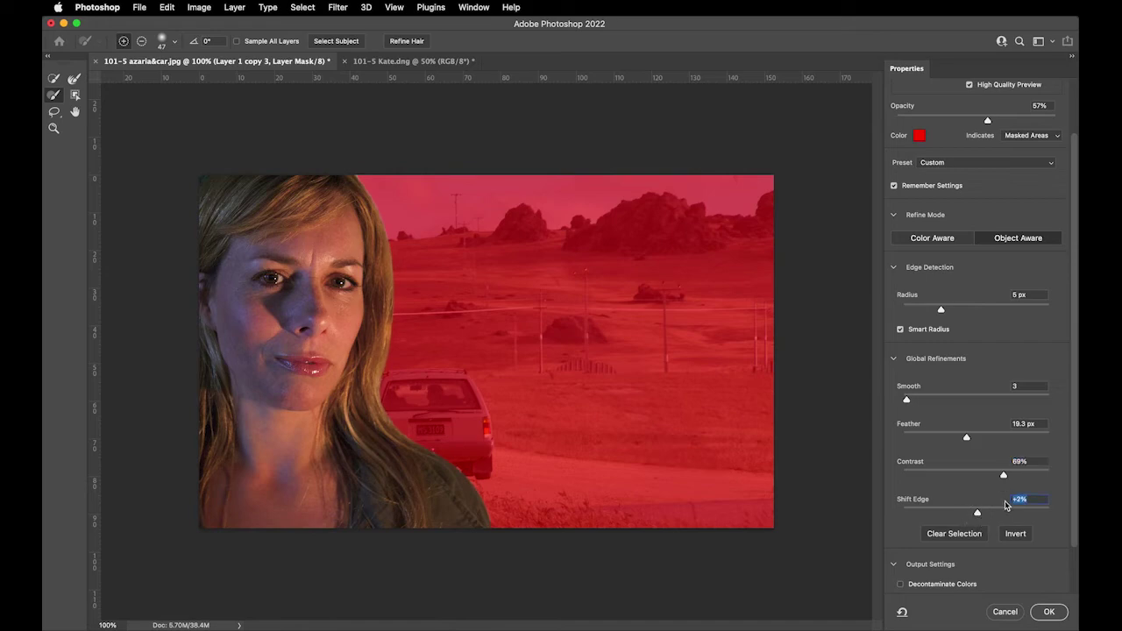
- Try inverting the portrait selection, and invert it back
scroll(1076, 466, "down", 3)
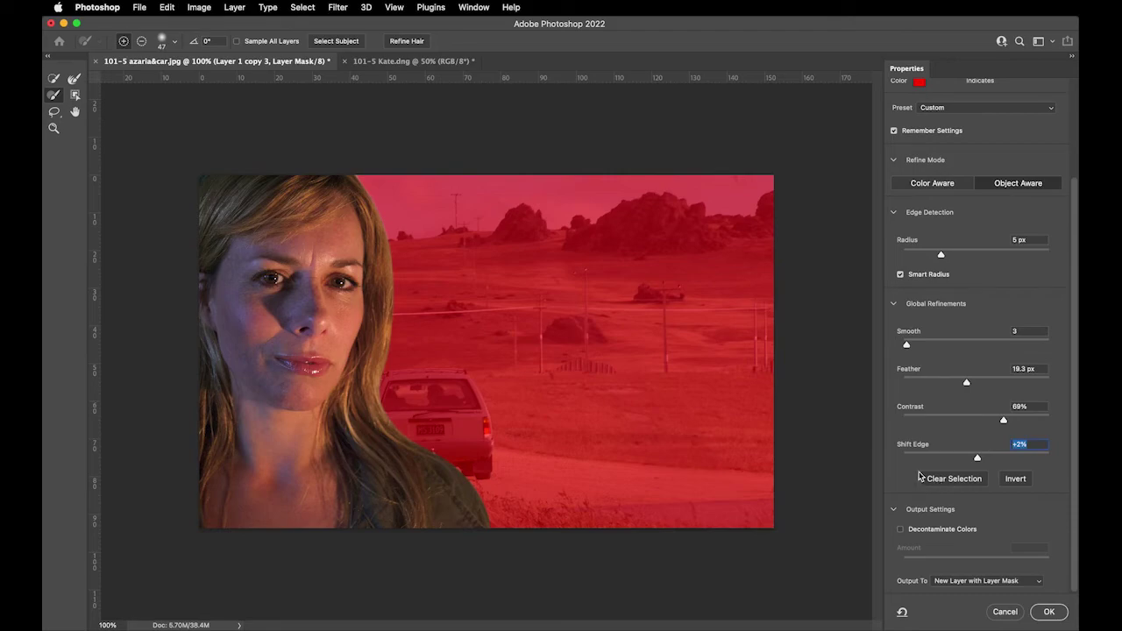
left_click(1016, 479)
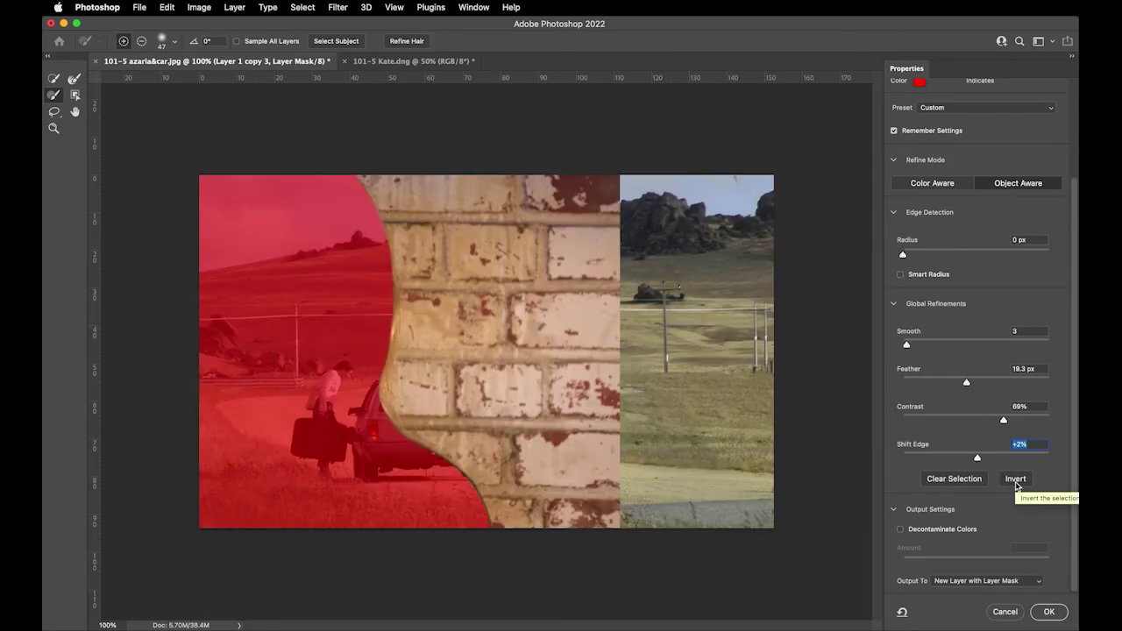
left_click(1016, 480)
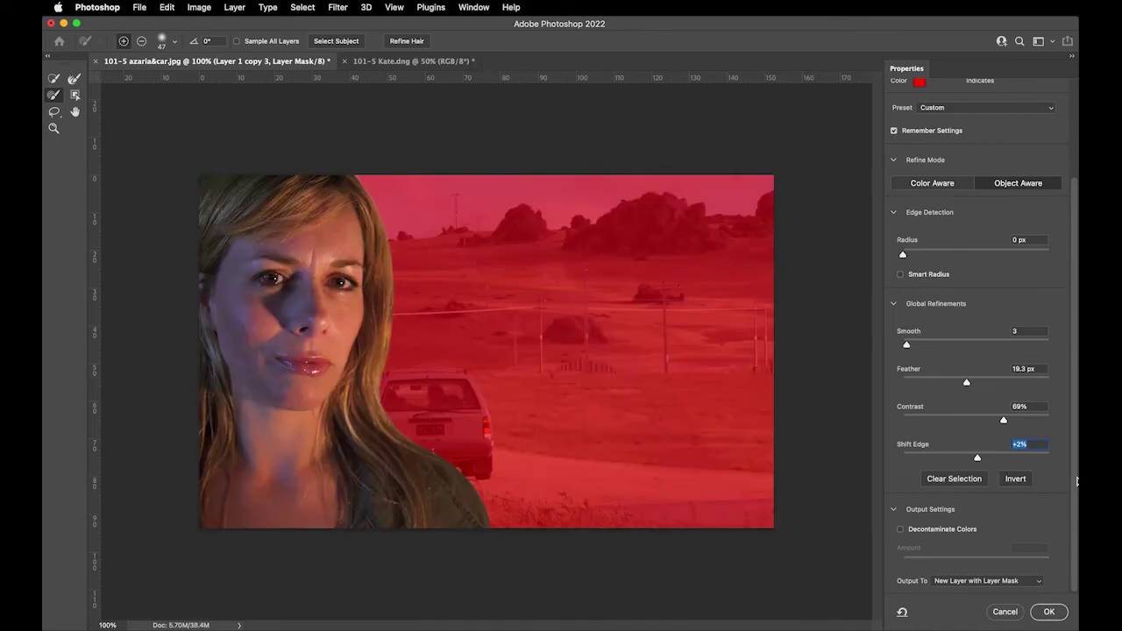
- Preview the portrait cutout with the On White view mode and apply Refine Hair to the mask edge
left_click(893, 511)
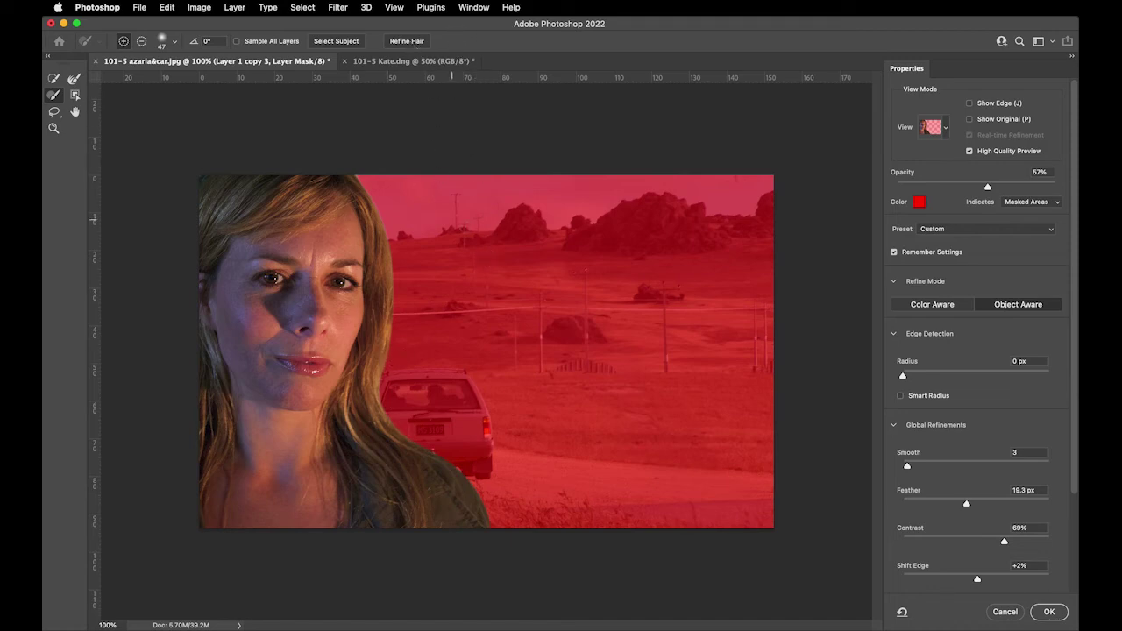
left_click(946, 129)
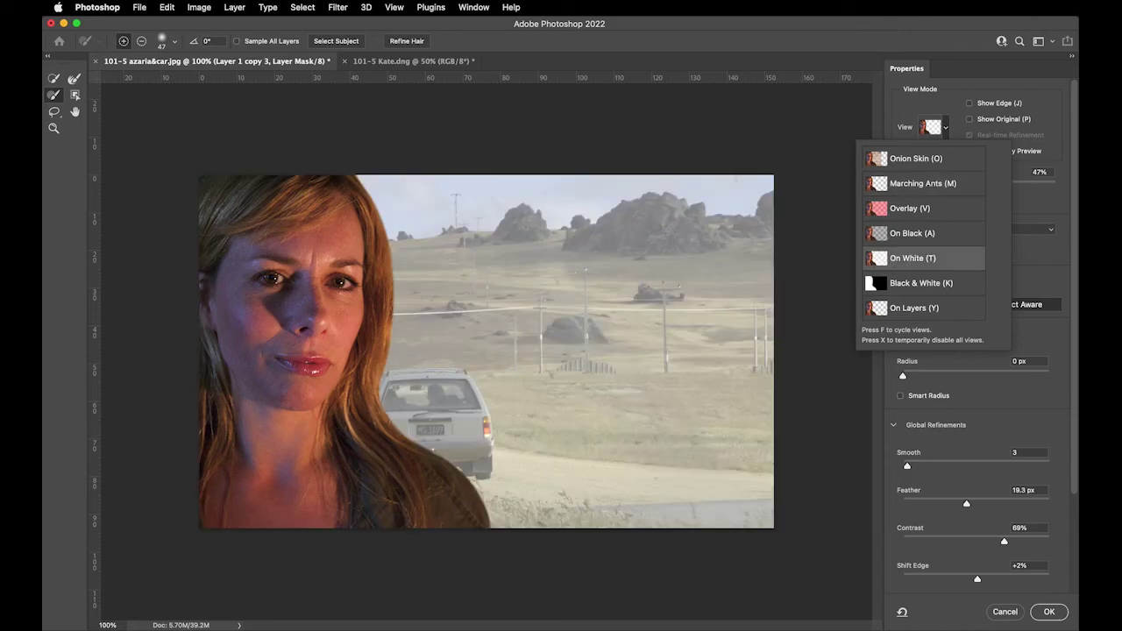
left_click(403, 42)
left_click(403, 42)
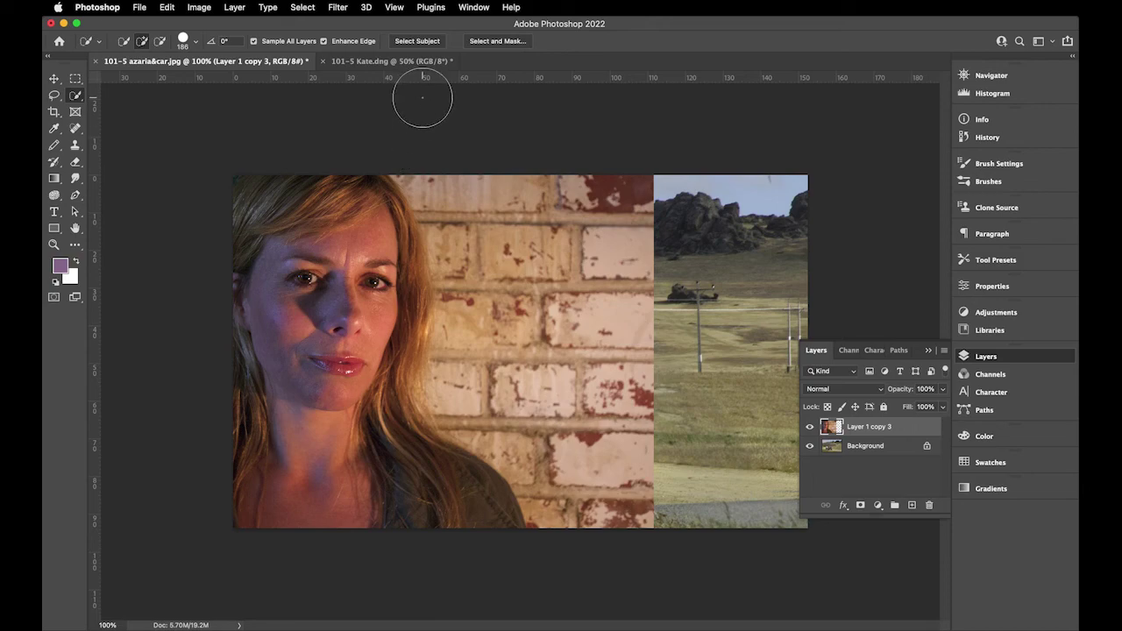
- Select the woman with Select Subject, choose the Quick Selection Tool, and add a layer mask to Layer 1 copy 3 from the selection
left_click(421, 43)
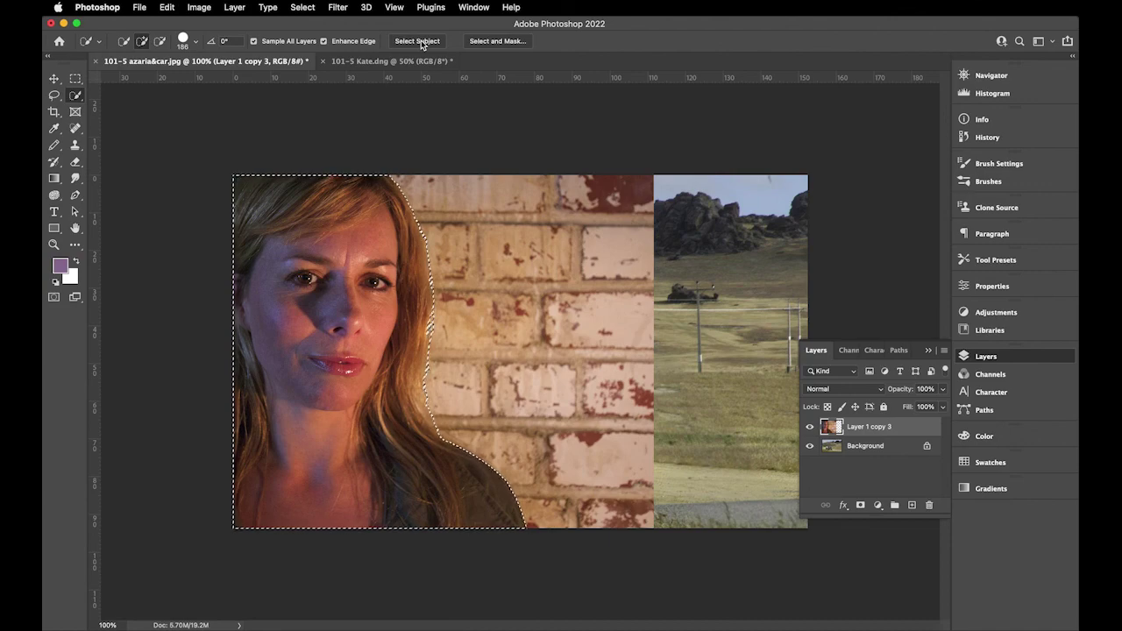
left_click(75, 96)
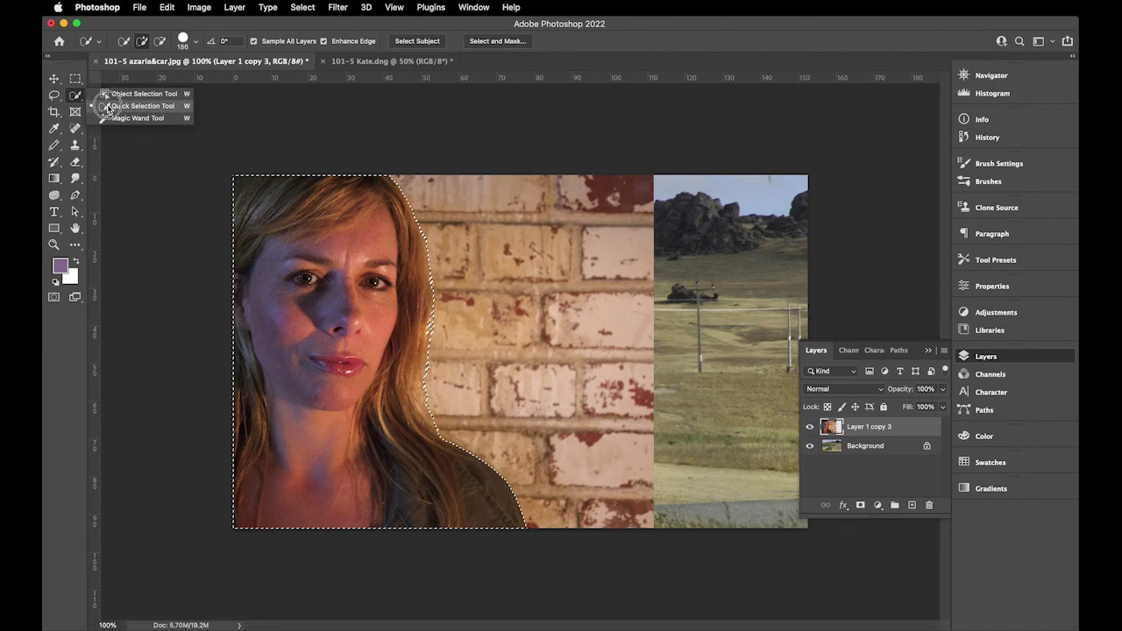
left_click(114, 106)
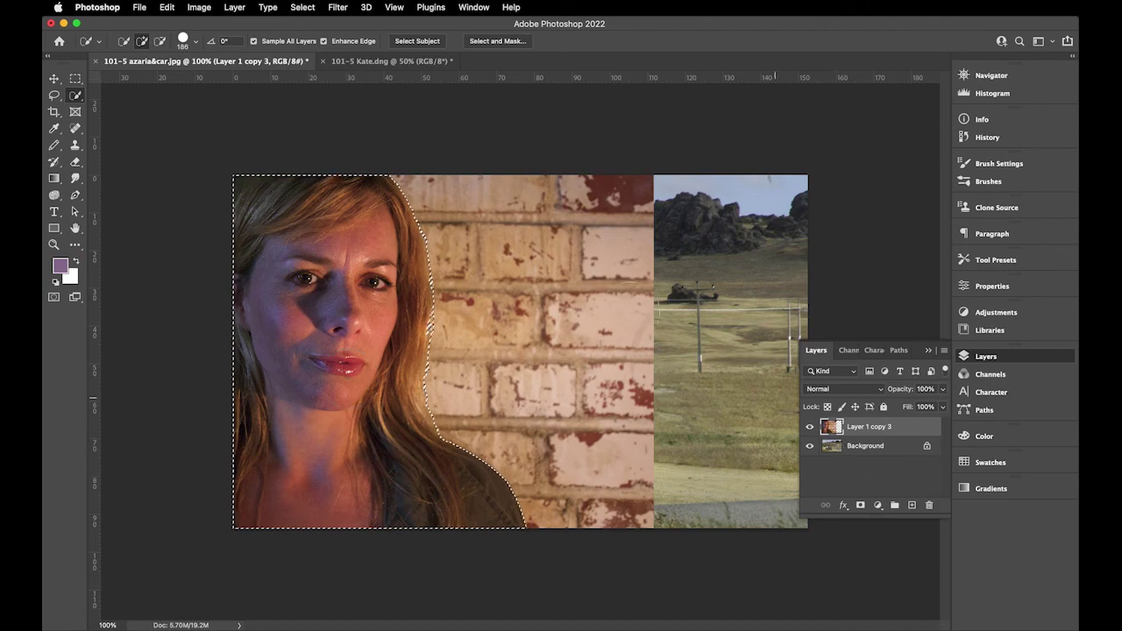
left_click(861, 506)
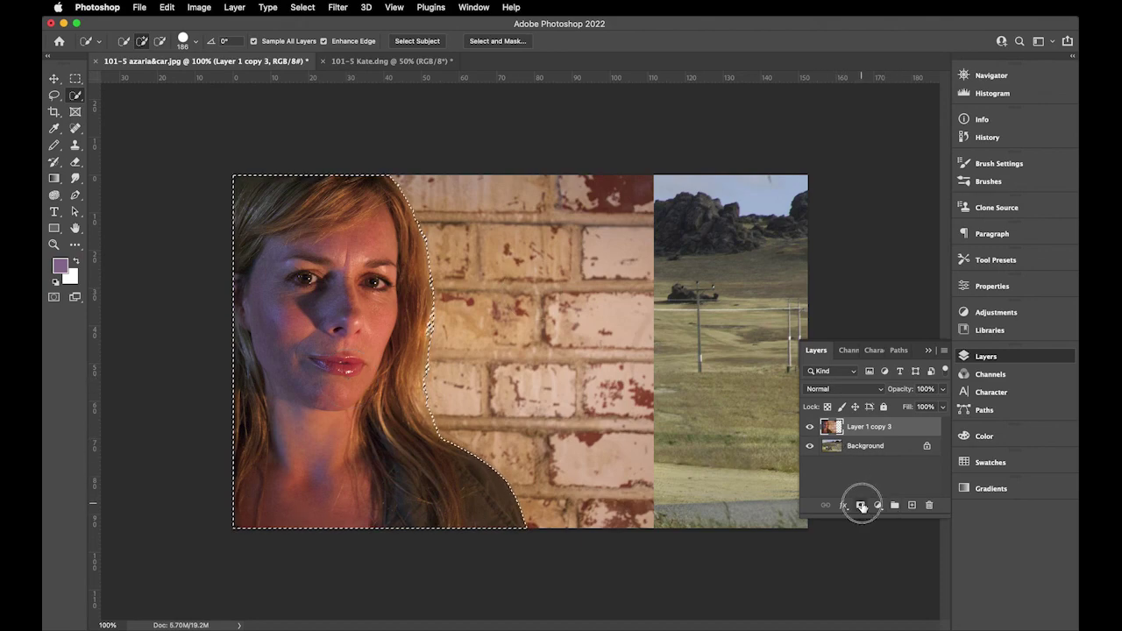